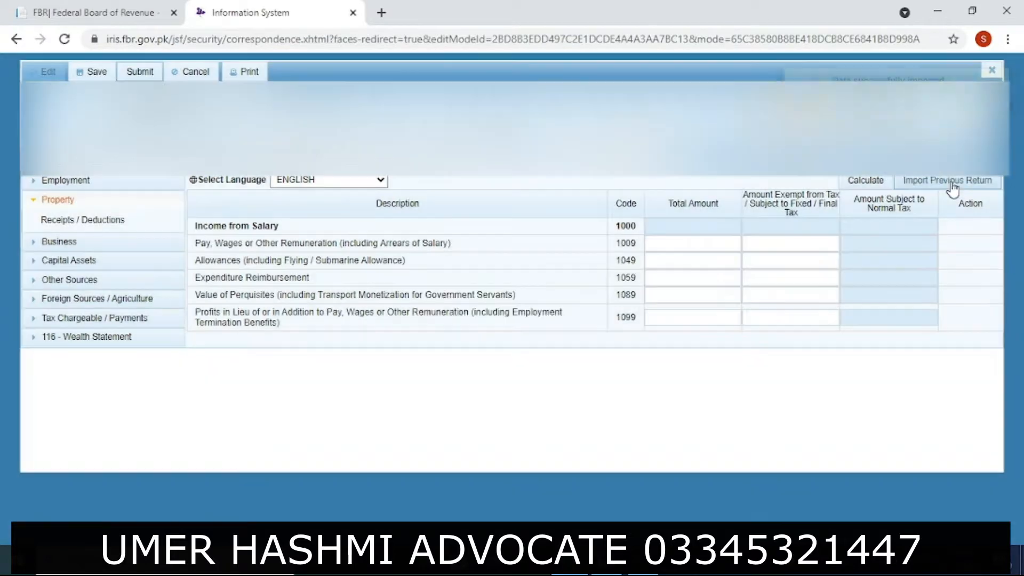
Step: In the Other Sources receipts and deductions, clear the total amount for Annuity / Pension and recalculate
click(60, 182)
click(82, 186)
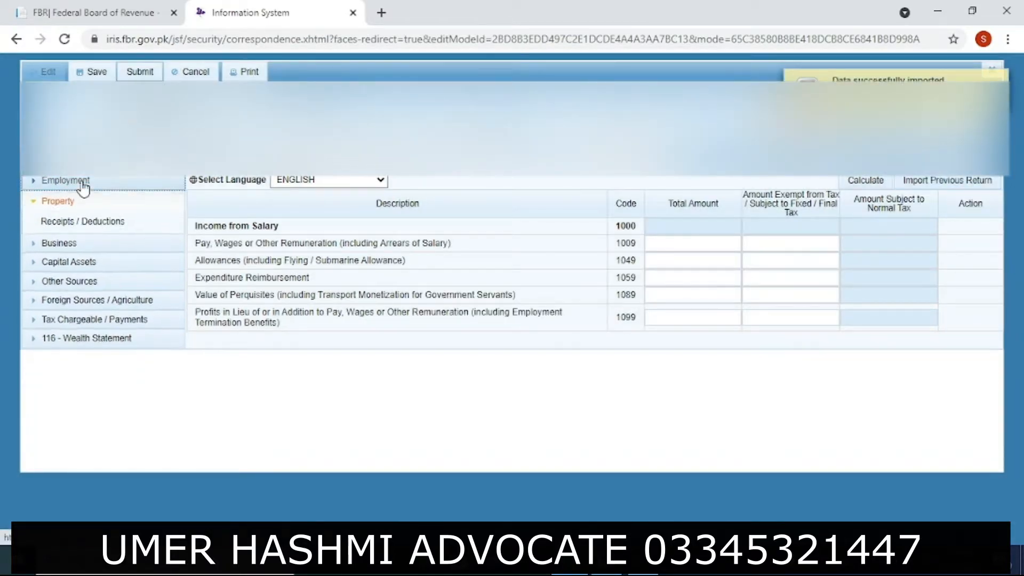
click(106, 202)
click(91, 258)
click(88, 277)
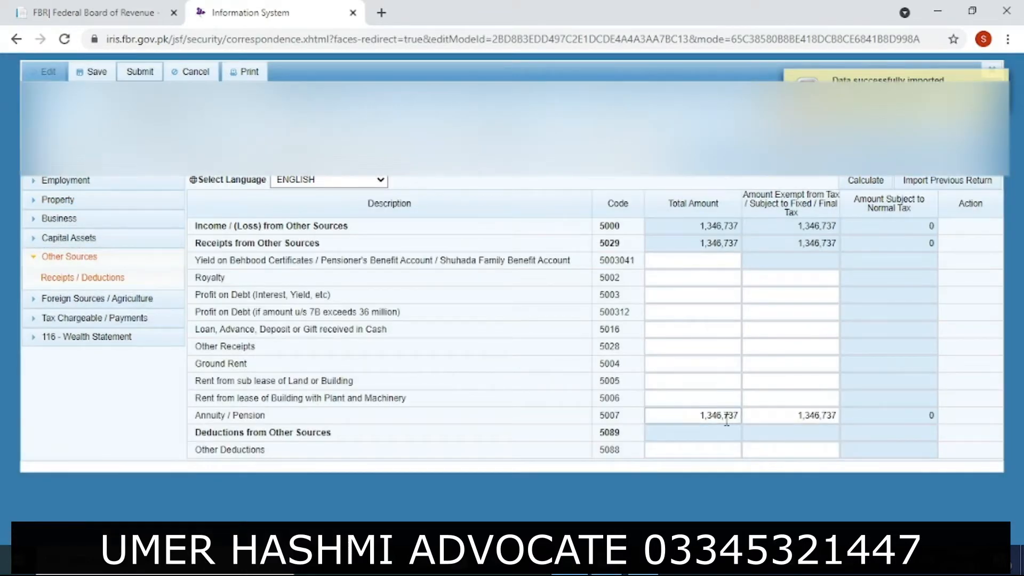
click(823, 411)
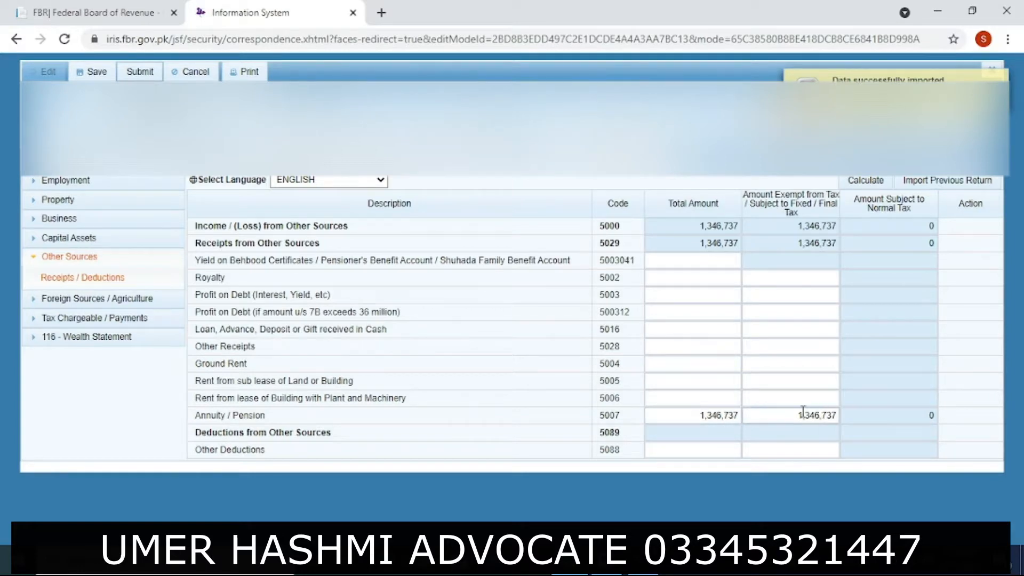
key(shift+Tab)
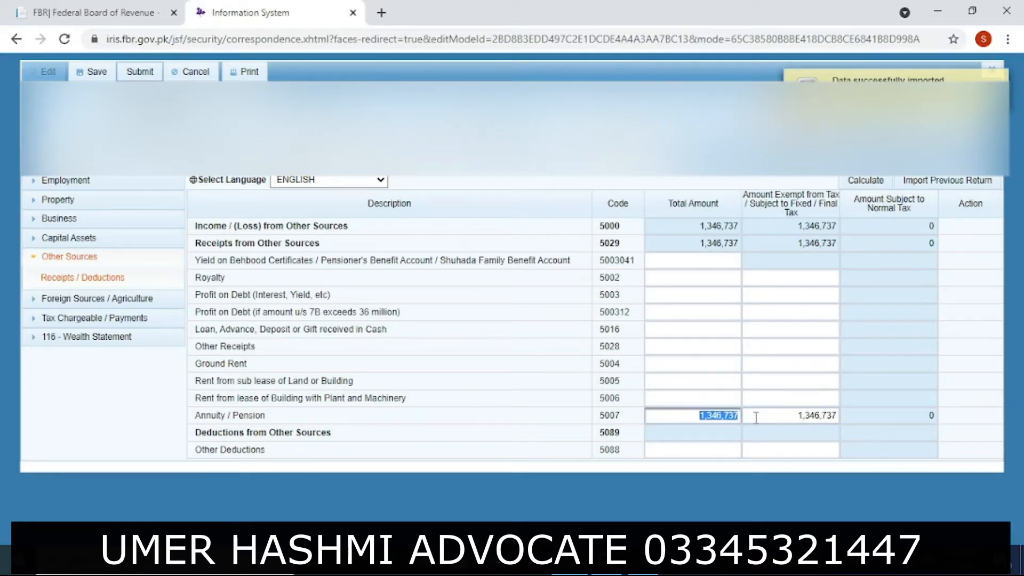
key(BackSpace)
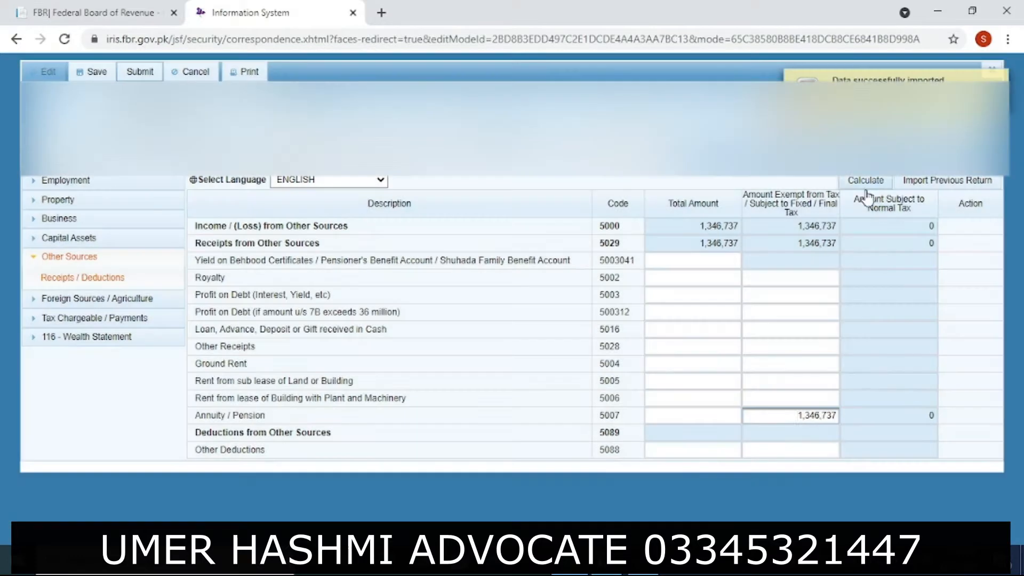
click(876, 182)
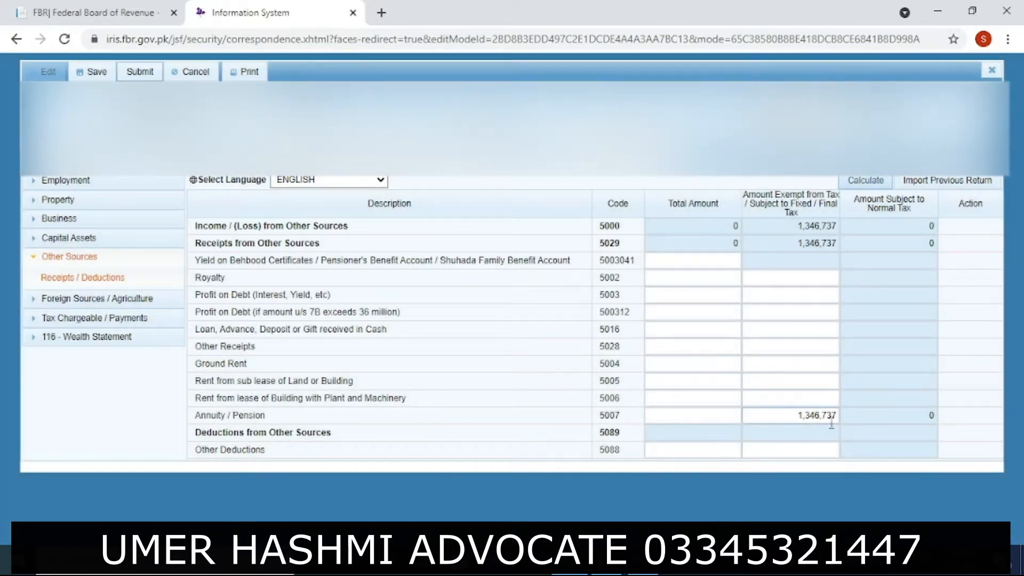
Step: In the Property receipts and deductions, set Rent Received or Receivable to 350,000 as in the Word notes and recalculate
click(50, 258)
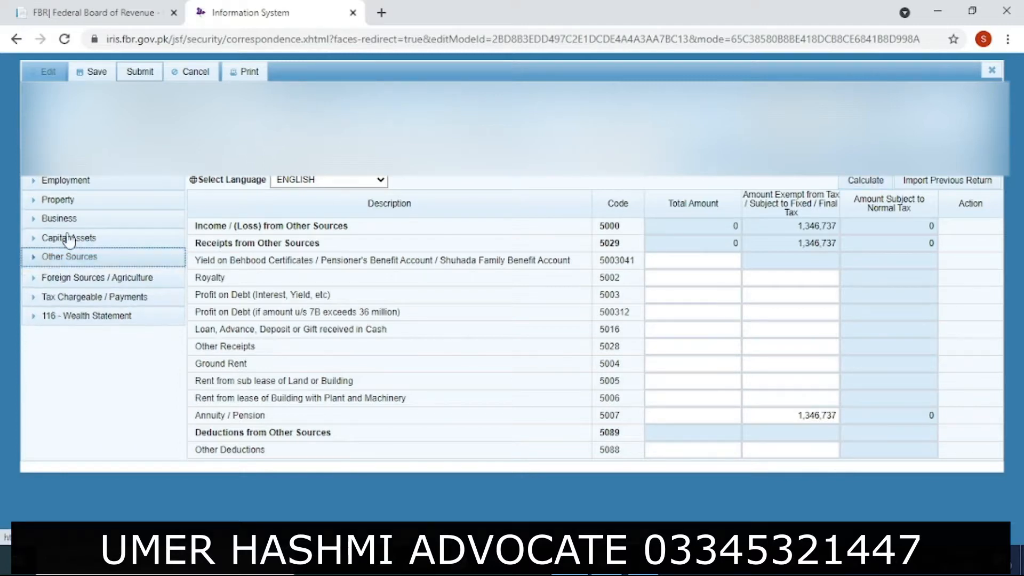
click(75, 200)
click(82, 220)
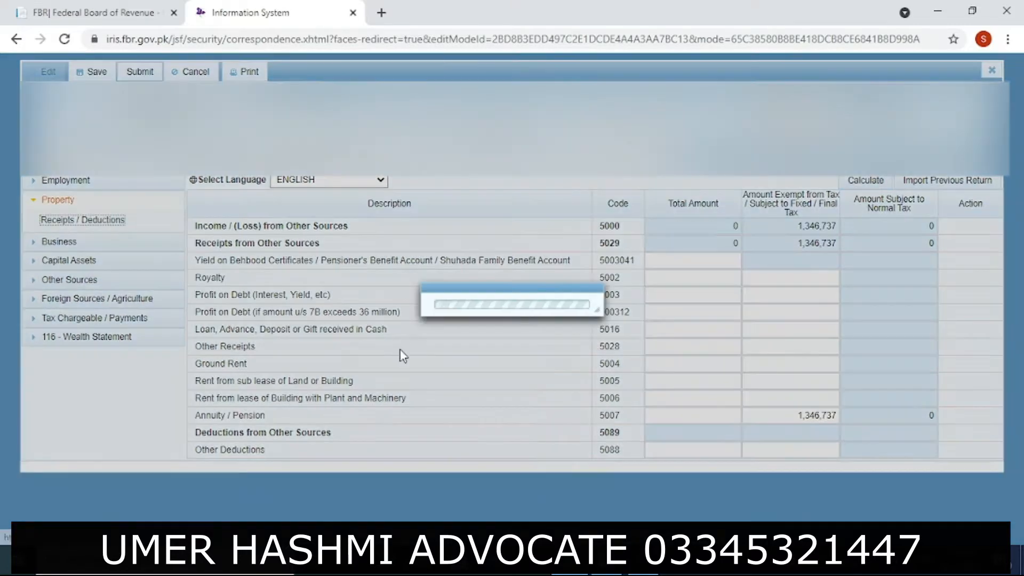
drag(696, 261, 727, 263)
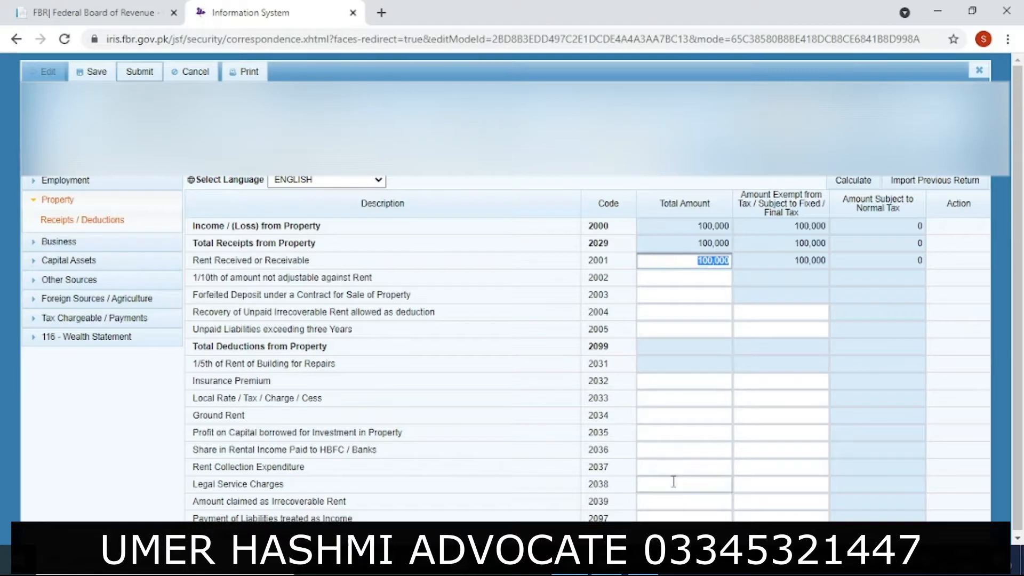
key(alt+Tab)
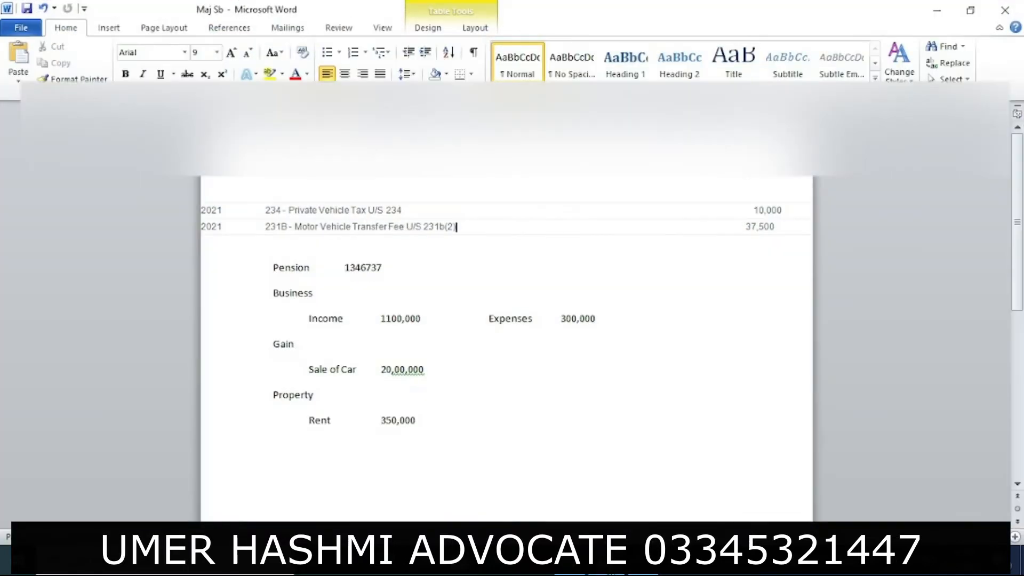
key(alt+Tab)
text(350)
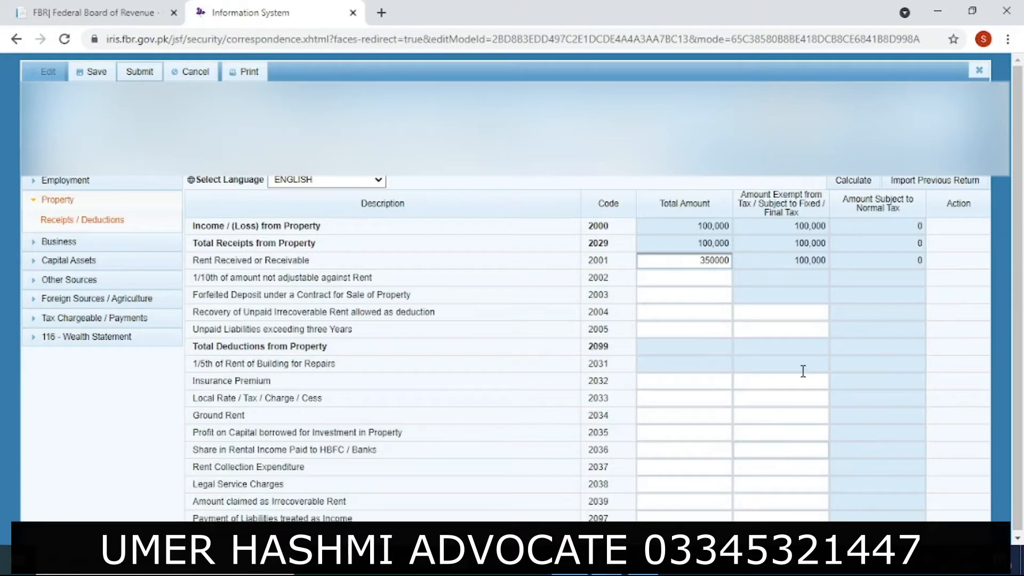
click(856, 184)
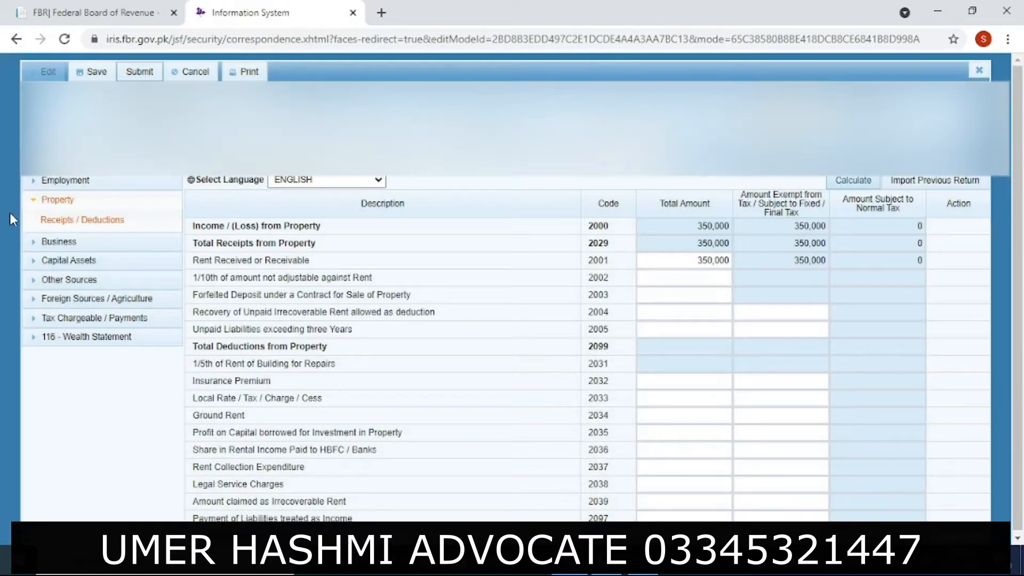
Step: Switch to the Word notes and check the pension, property and business income entries
click(60, 202)
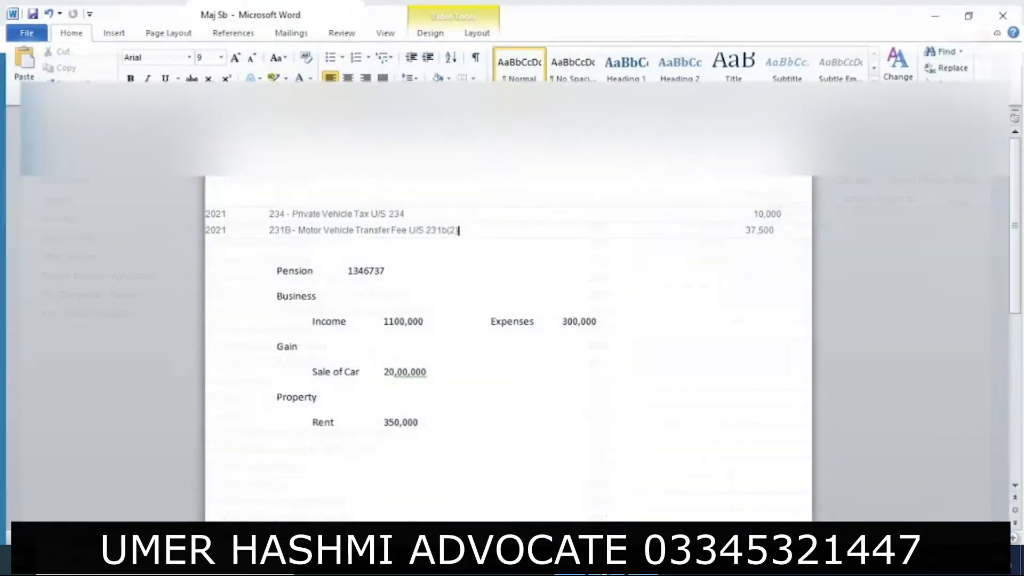
click(220, 276)
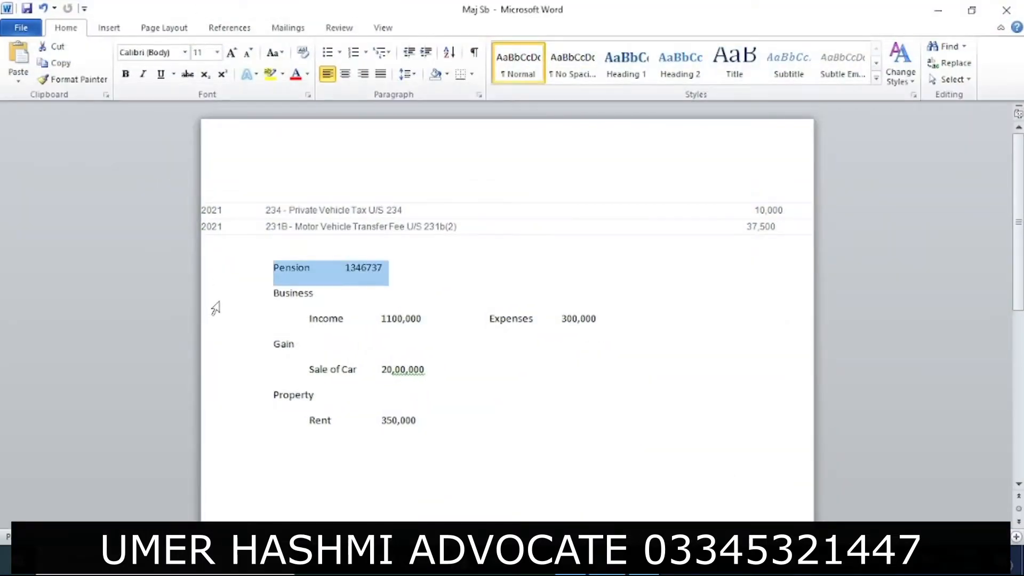
click(220, 397)
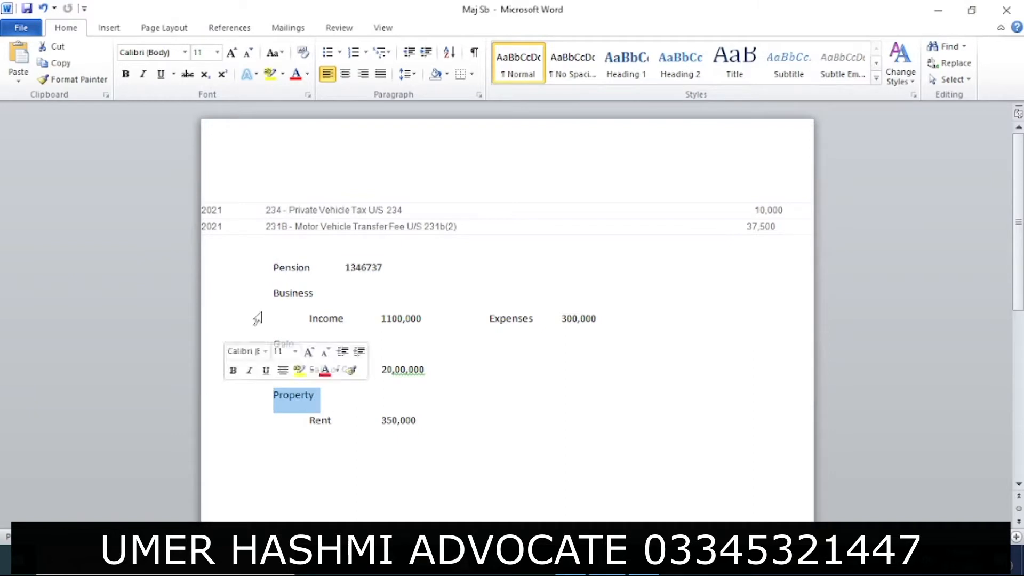
click(229, 294)
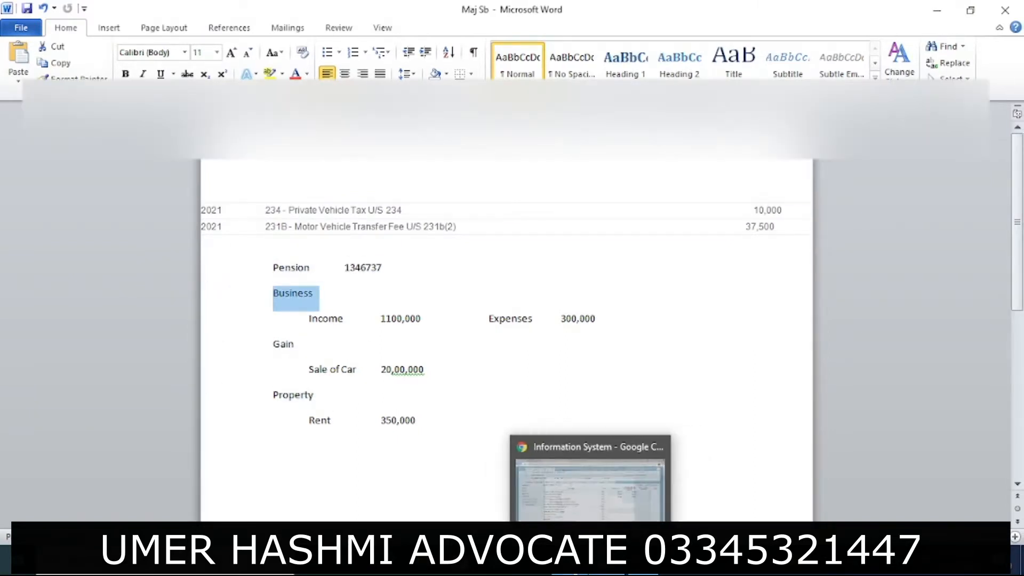
Step: Return to the tax return in Chrome, set Others under the business Other Revenues to 1,100,000 and recalculate
click(590, 562)
click(75, 219)
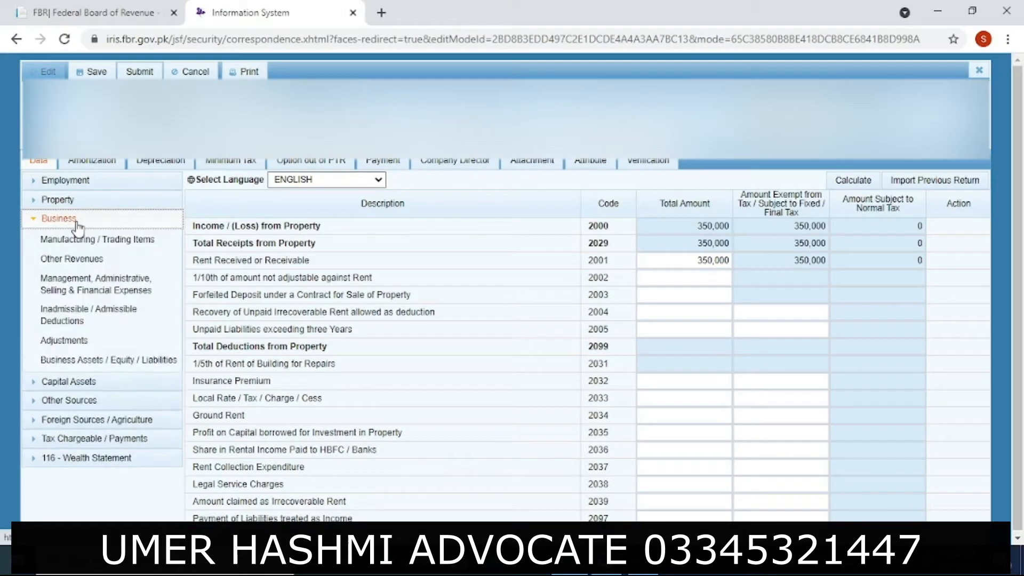
click(101, 258)
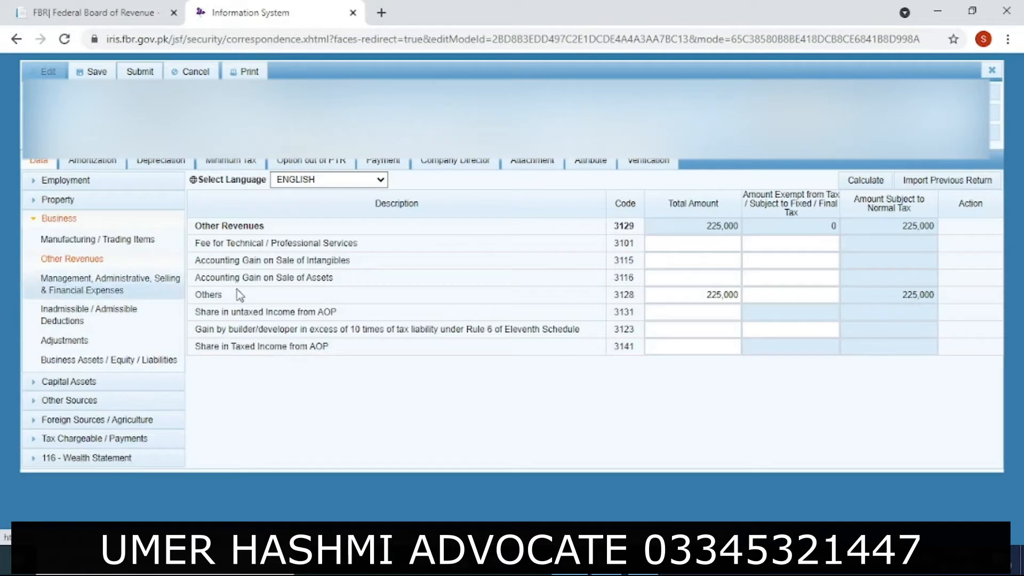
click(701, 298)
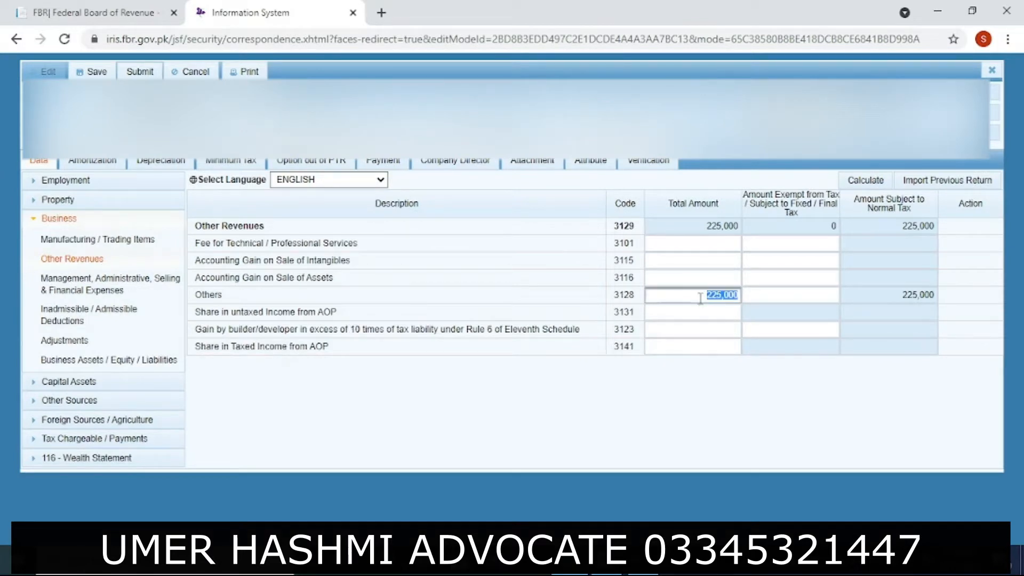
text(1100000)
click(859, 182)
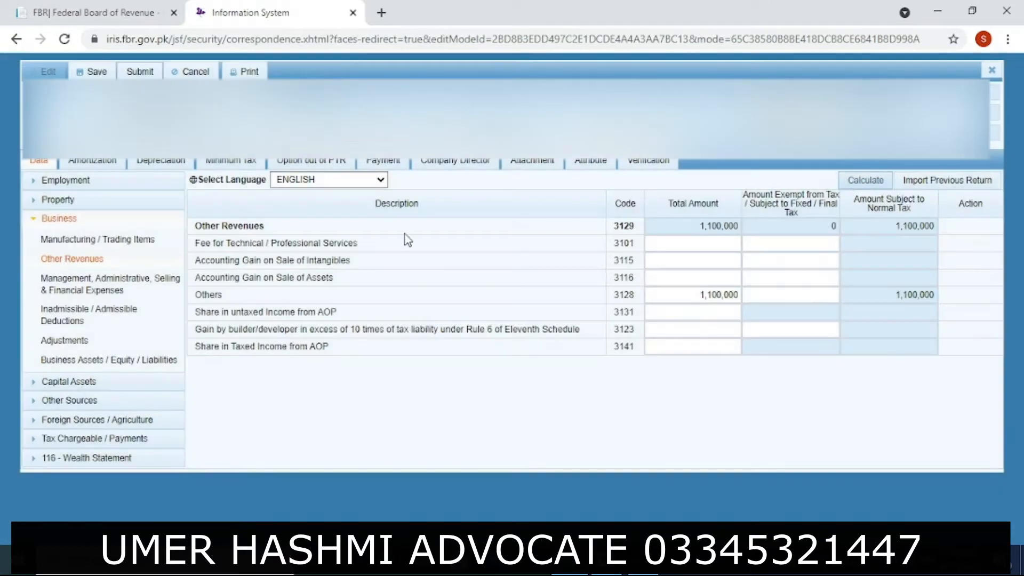
Step: In the business Management, Administrative, Selling & Financial Expenses, enter 300,000 as the total for Salaries / Wages / Perquisites / Benefits
click(127, 243)
click(98, 262)
click(95, 283)
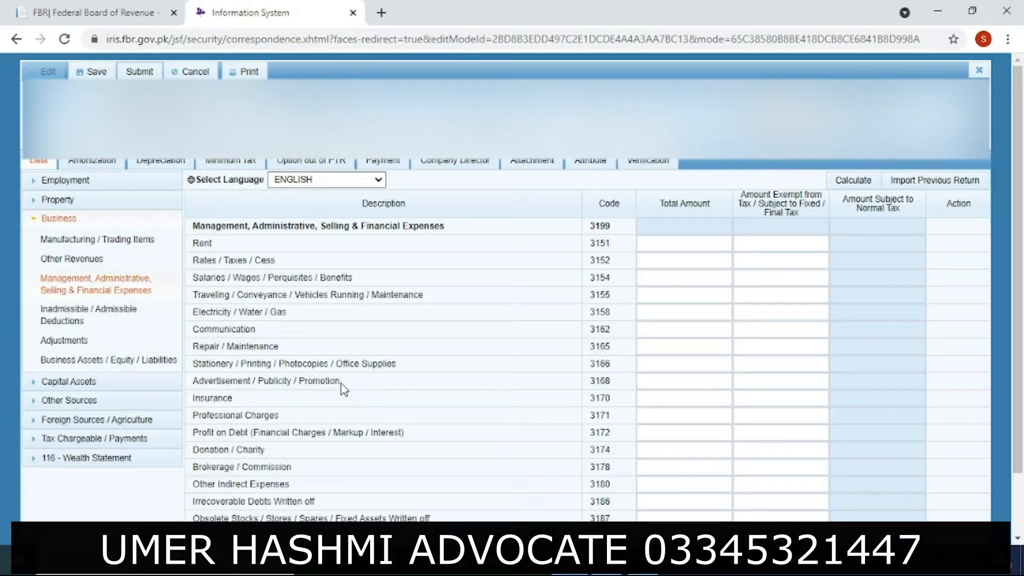
scroll(1022, 366, down, 1)
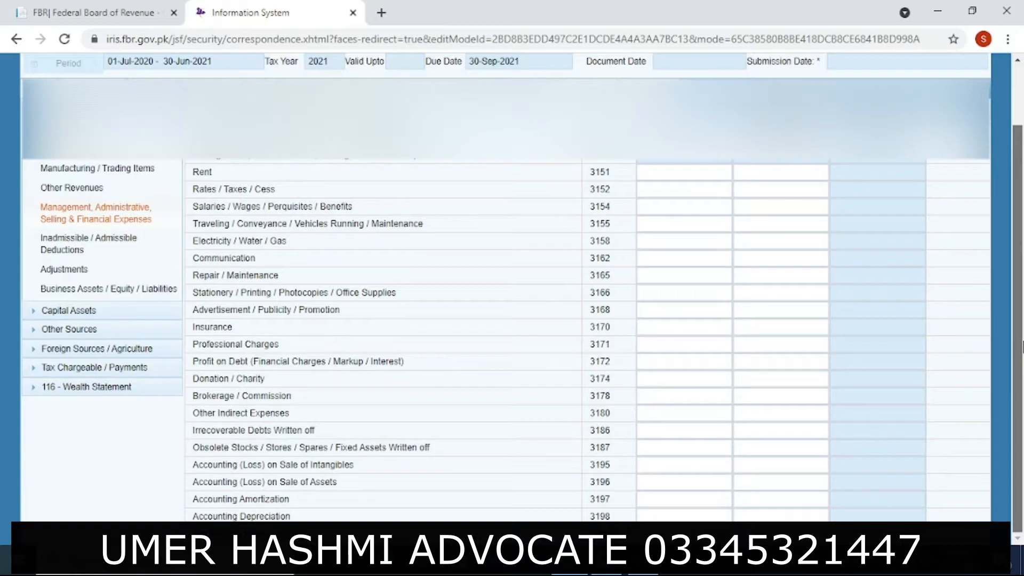
scroll(1022, 336, up, 1)
scroll(1022, 336, down, 1)
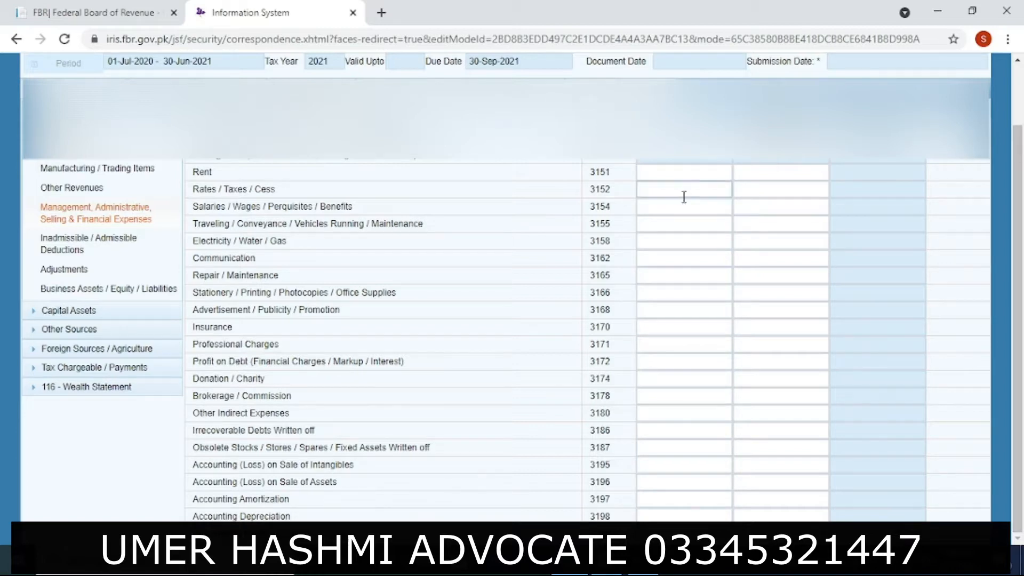
click(703, 210)
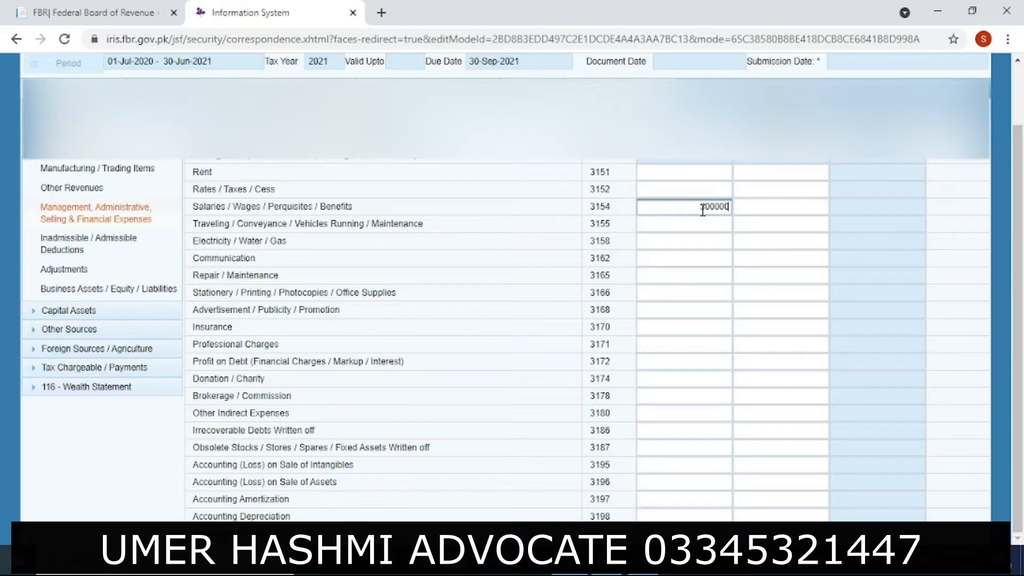
key(Tab)
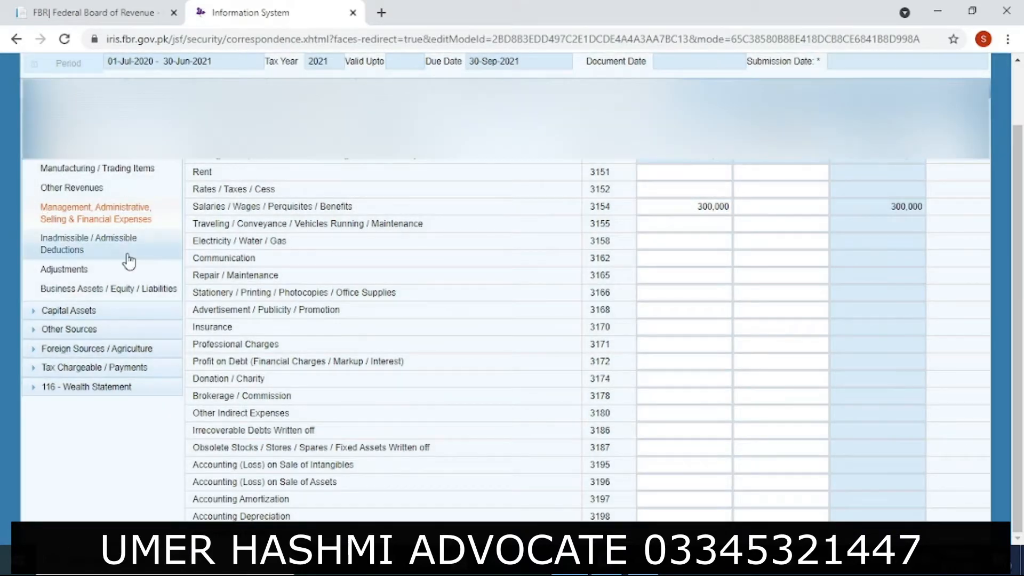
Step: Check the business Other Revenues, and recalculate and review the income from business under Manufacturing / Trading Items
click(107, 188)
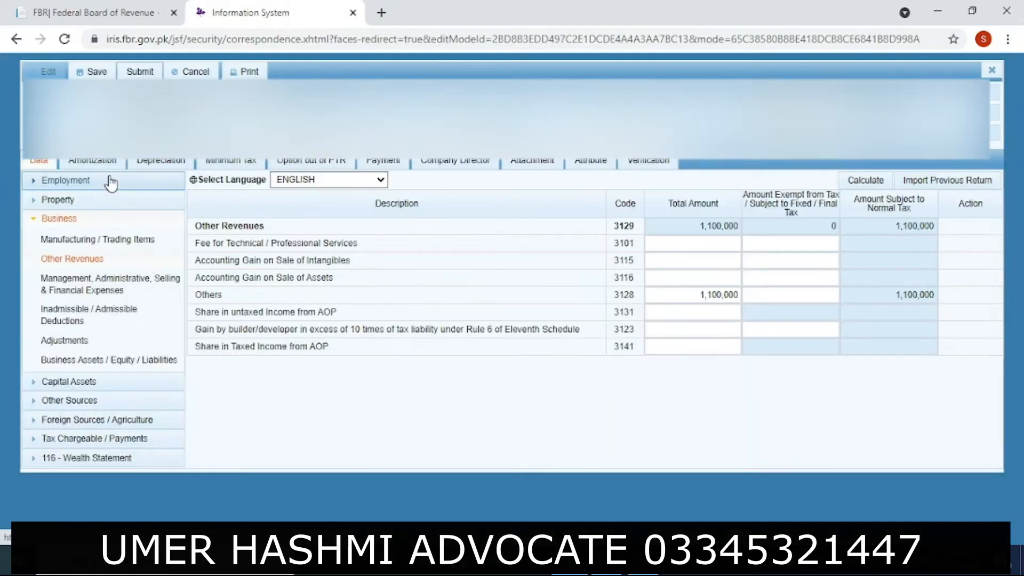
click(96, 219)
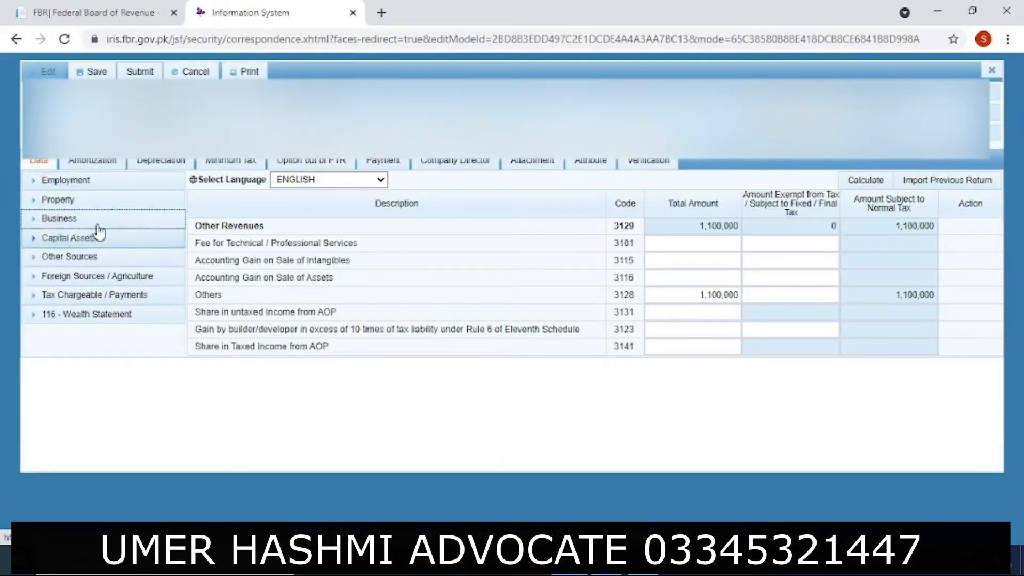
click(97, 220)
click(98, 240)
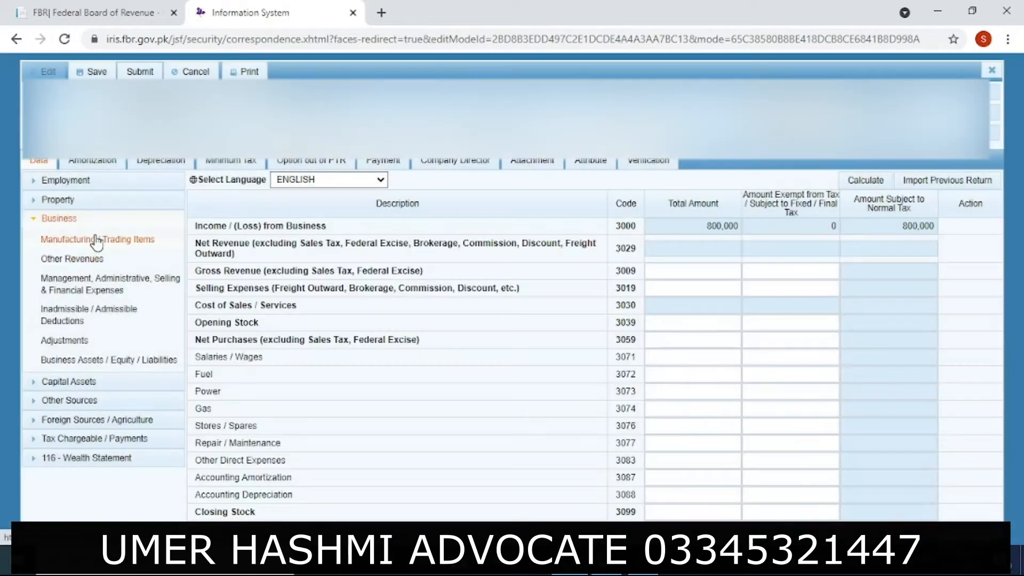
click(854, 183)
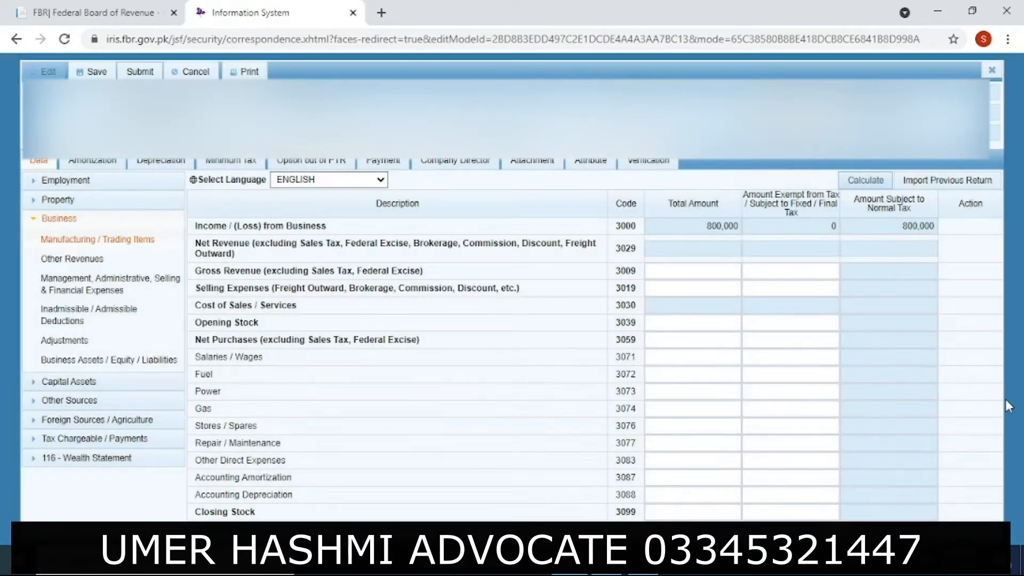
Step: In Business Assets / Equity / Liabilities, set Plant / Machinery / Equipment / Furniture to 2,300,000 and recalculate
click(95, 263)
click(64, 340)
click(80, 360)
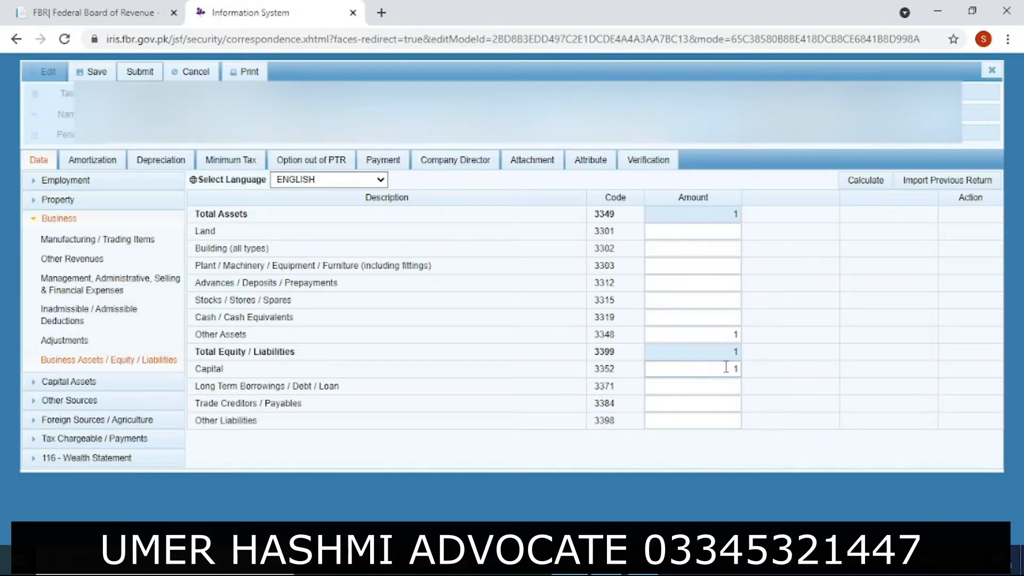
click(710, 270)
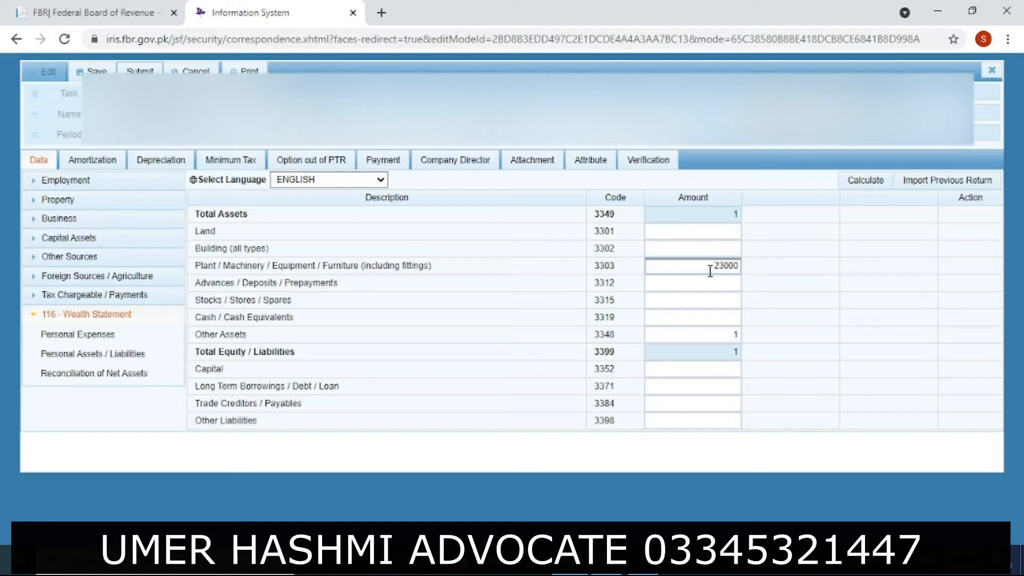
text(2300000)
click(859, 182)
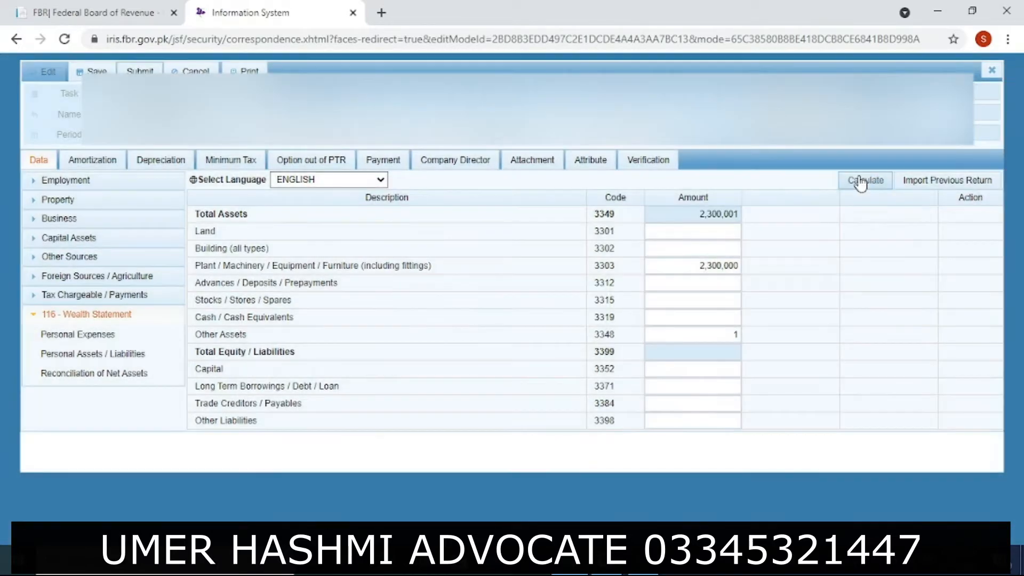
click(858, 182)
Step: Set the business Capital to 2,300,000, clear the Other Assets amount, and recalculate the totals
click(726, 368)
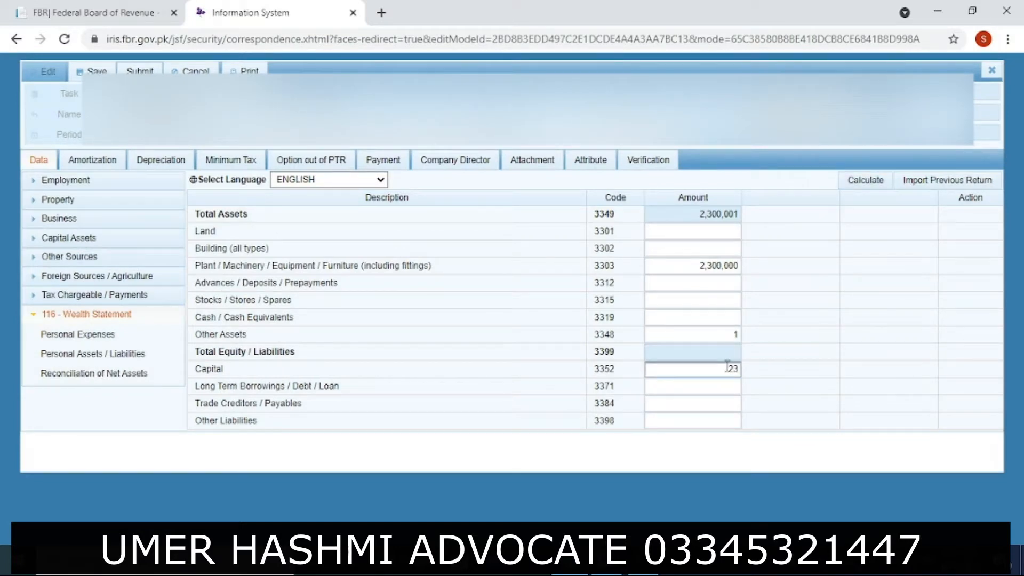
text(2300000)
click(865, 181)
click(865, 182)
double_click(735, 335)
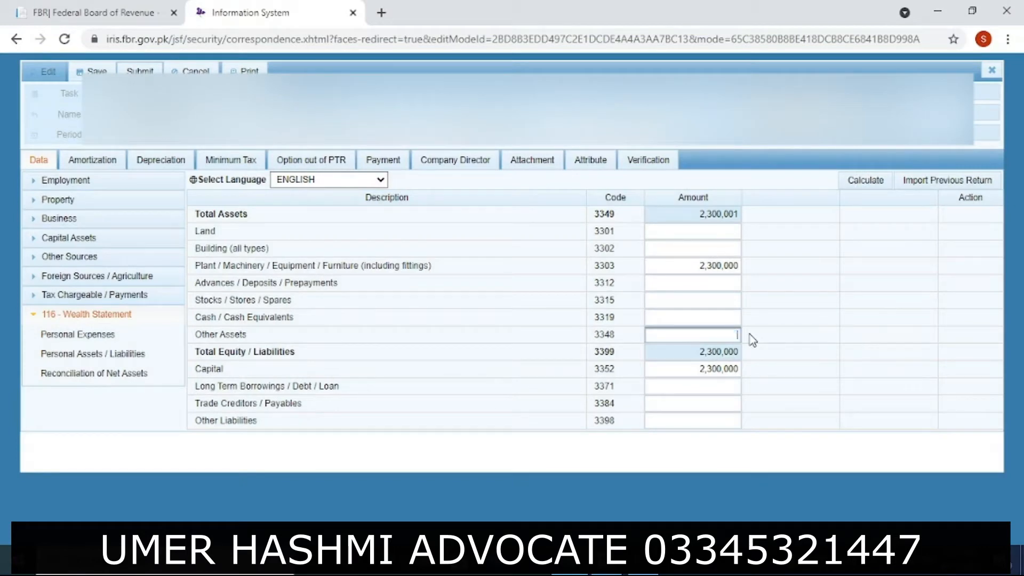
click(875, 184)
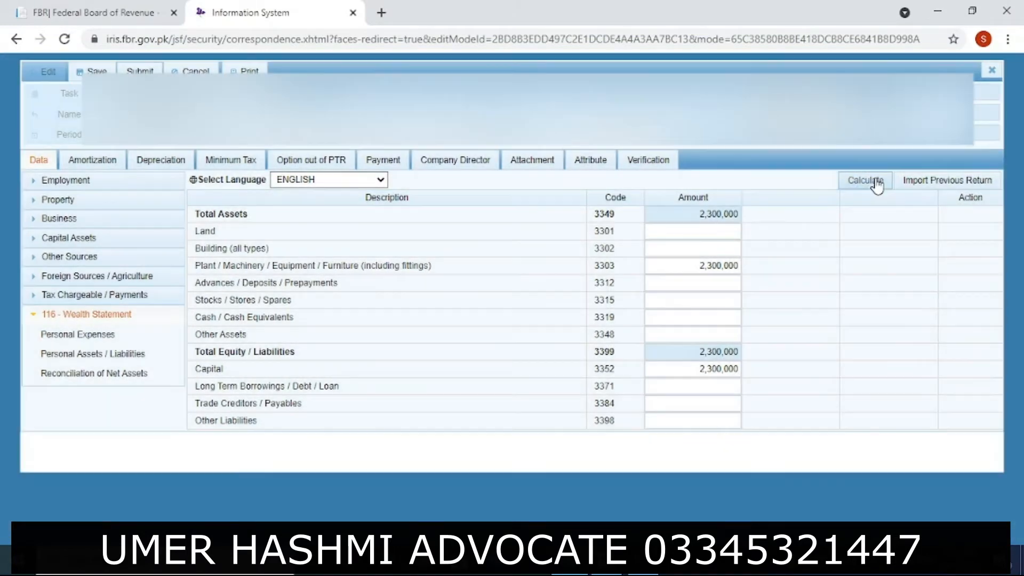
Step: Recalculate and review the business income under Manufacturing / Trading Items and Other Revenues
click(876, 182)
click(88, 203)
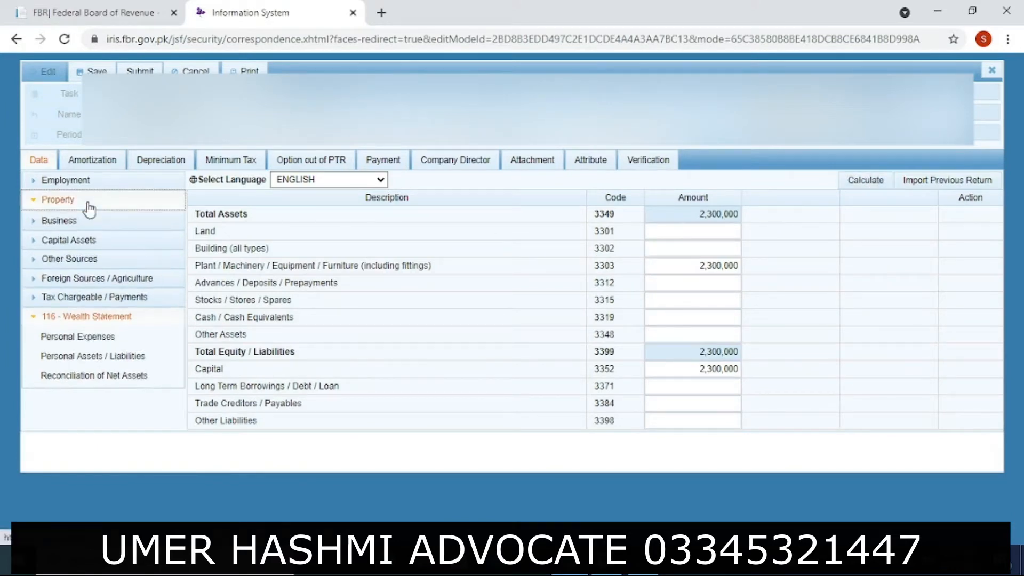
click(76, 241)
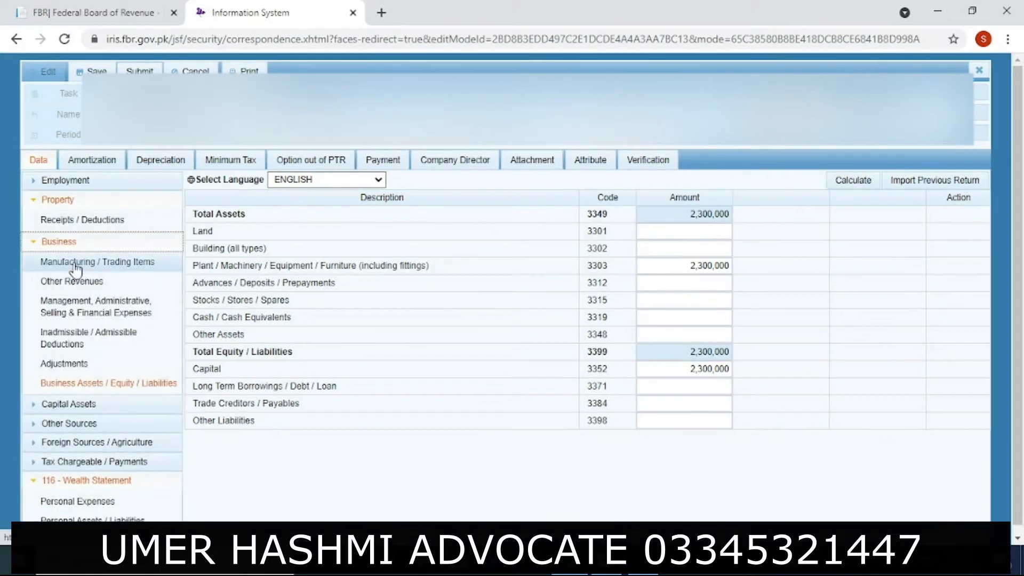
click(81, 267)
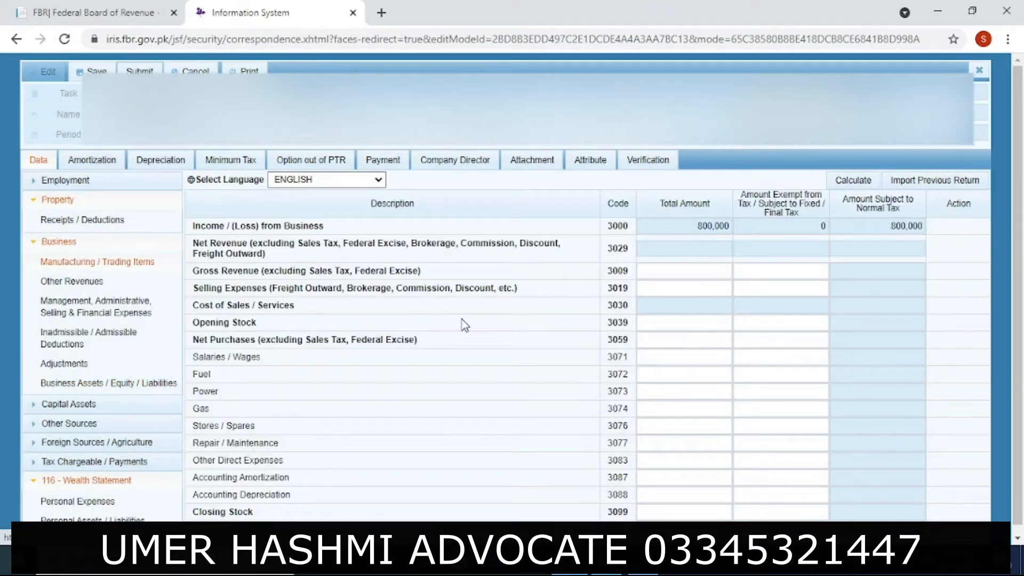
scroll(907, 224, down, 1)
click(868, 173)
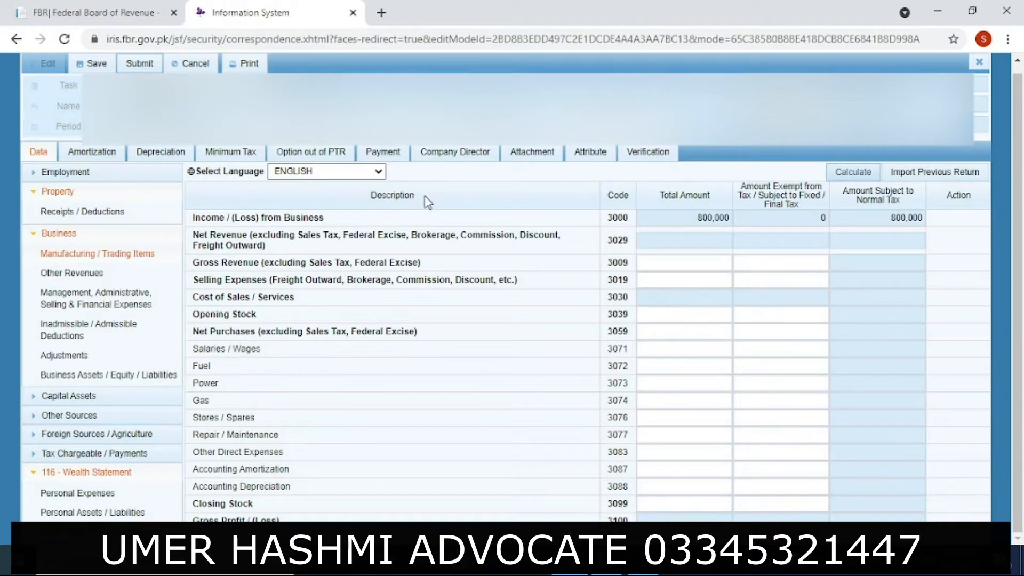
click(105, 275)
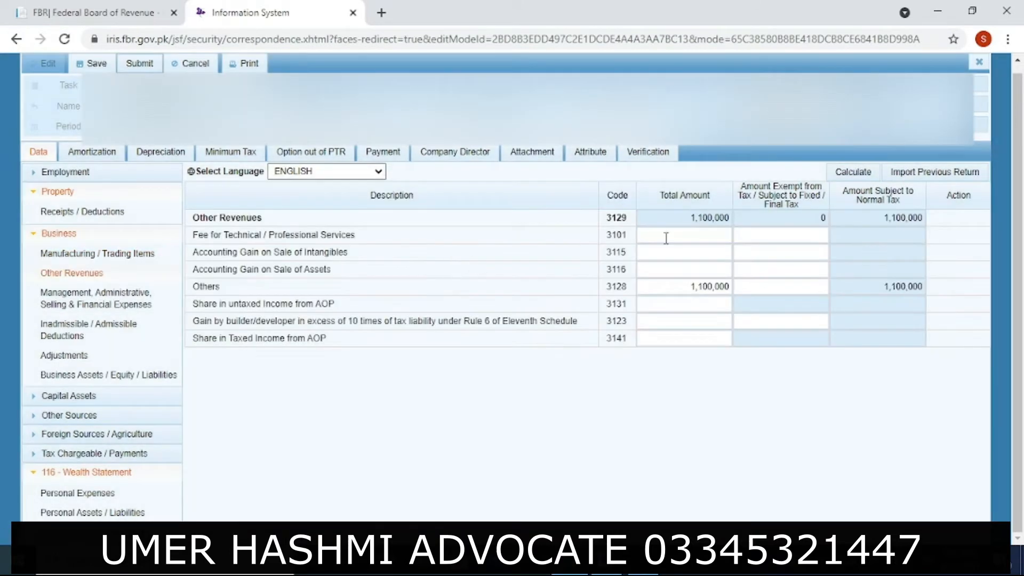
click(852, 175)
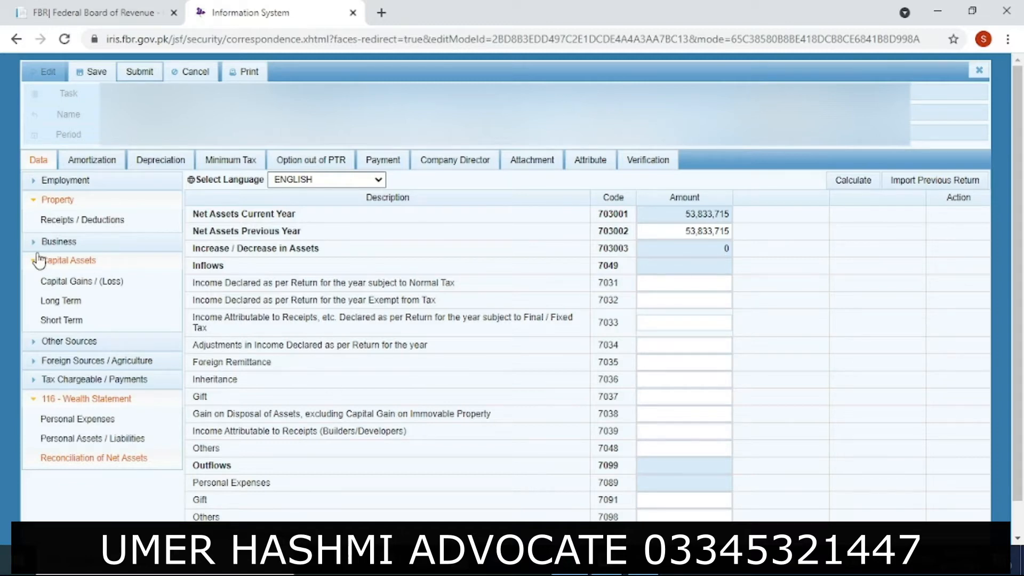
Step: In Capital Gains / (Loss), clear the exempt amount for Gains / (Loss) from Capital Assets and recalculate
click(88, 264)
click(88, 262)
click(83, 281)
double_click(830, 230)
key(BackSpace)
click(863, 180)
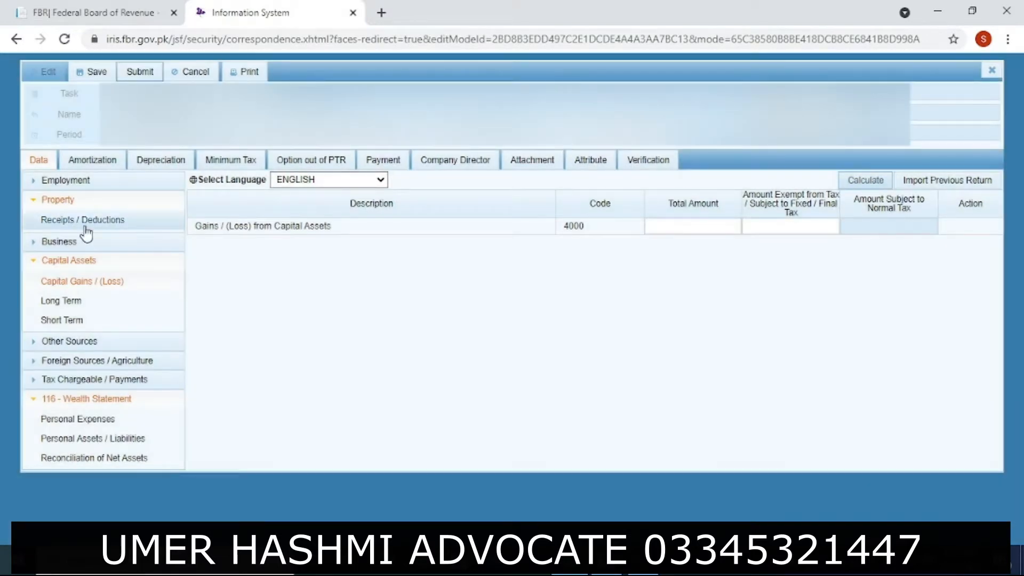
Step: Collapse the Property, Business and Capital Assets sections, and check the tax and income figures in the Word notes
click(75, 240)
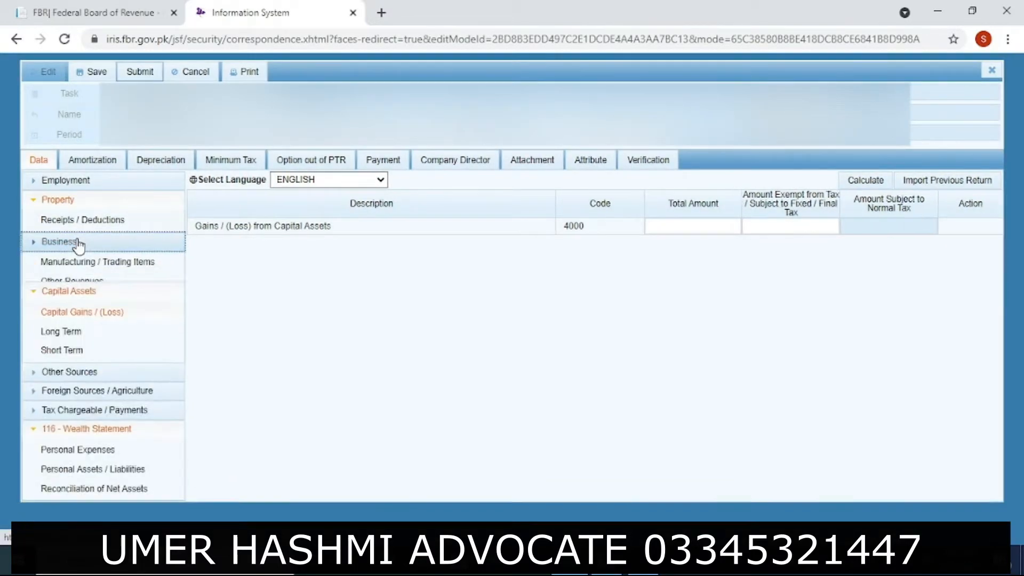
click(78, 243)
click(83, 200)
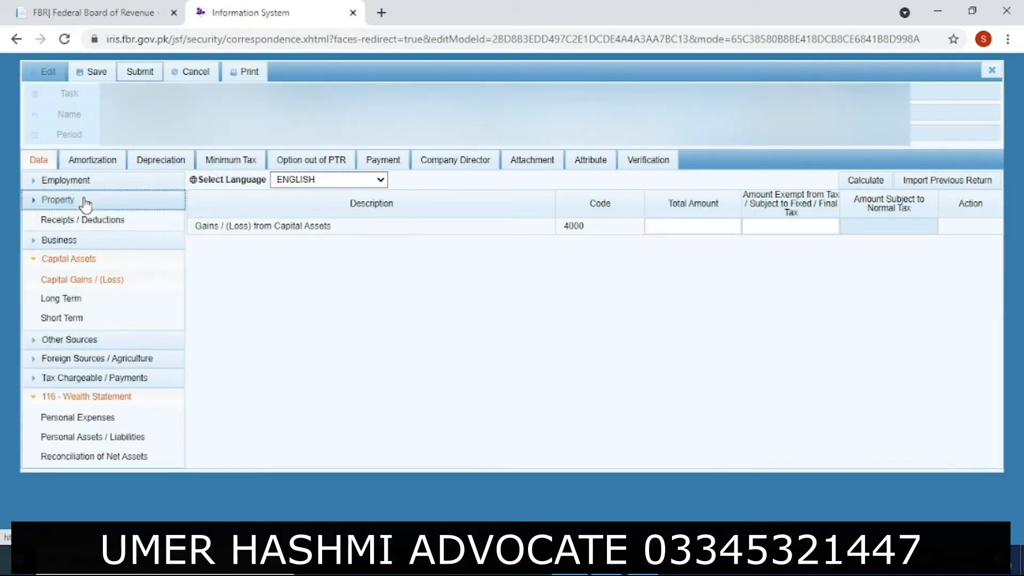
click(94, 235)
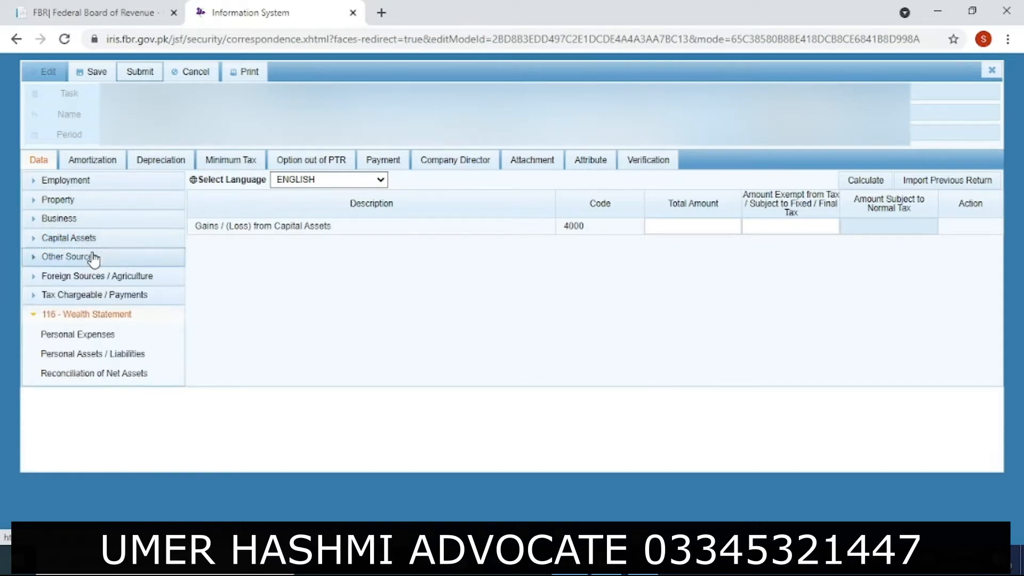
click(93, 259)
click(90, 278)
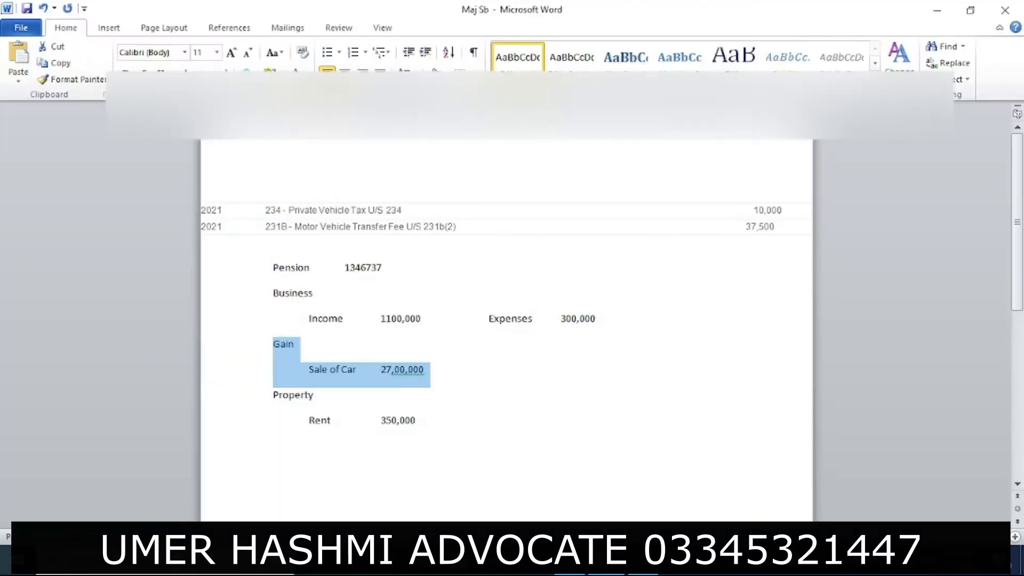
mouse_move(606, 564)
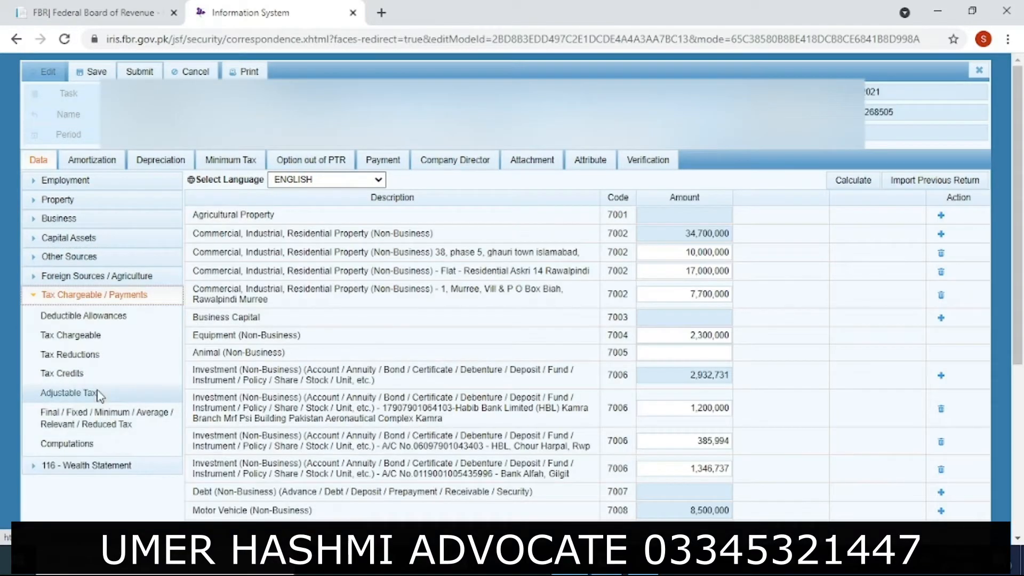
Step: In Adjustable Tax, enter 37,500 as tax collected for Motor Vehicle Transfer Fee u/s 231B(2) on the Toyota Lexus Model 2009
click(99, 394)
drag(1019, 219, 1022, 499)
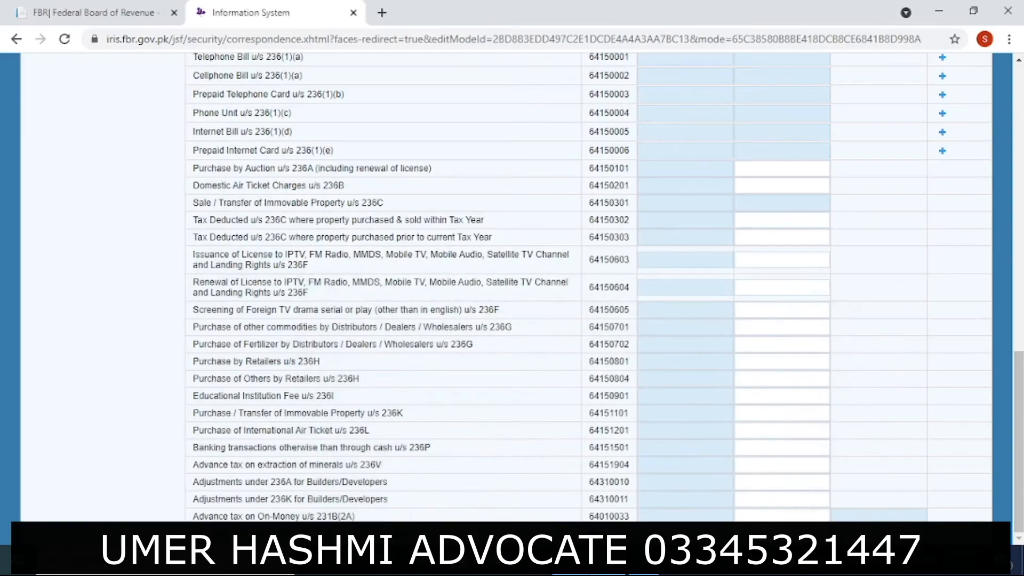
text(37500)
click(91, 302)
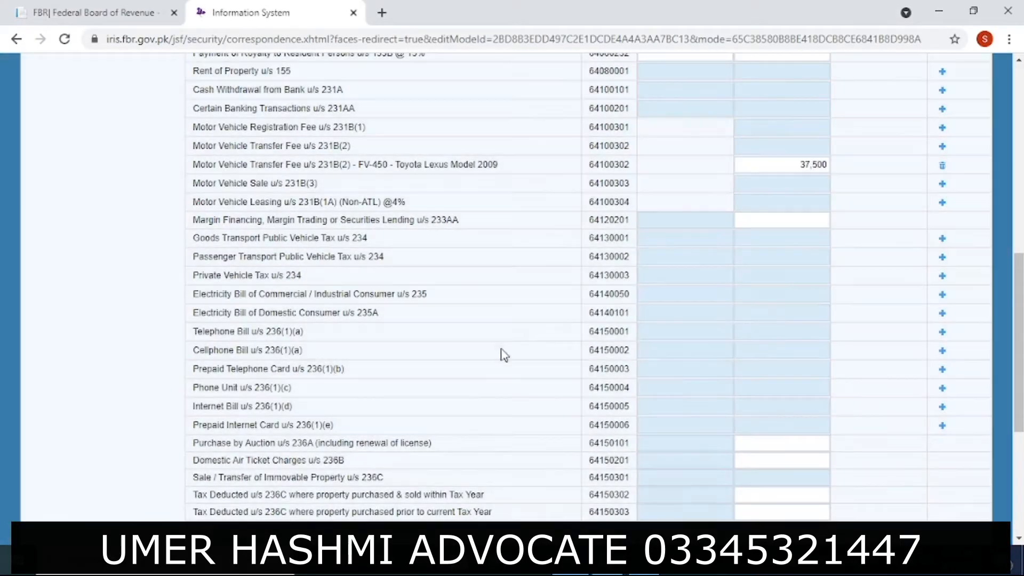
Step: Add a Private Vehicle Tax u/s 234 entry for the Toyota Lexus Model 2009 with 10,000 as value and tax collected, and recalculate
scroll(296, 235, down, 1)
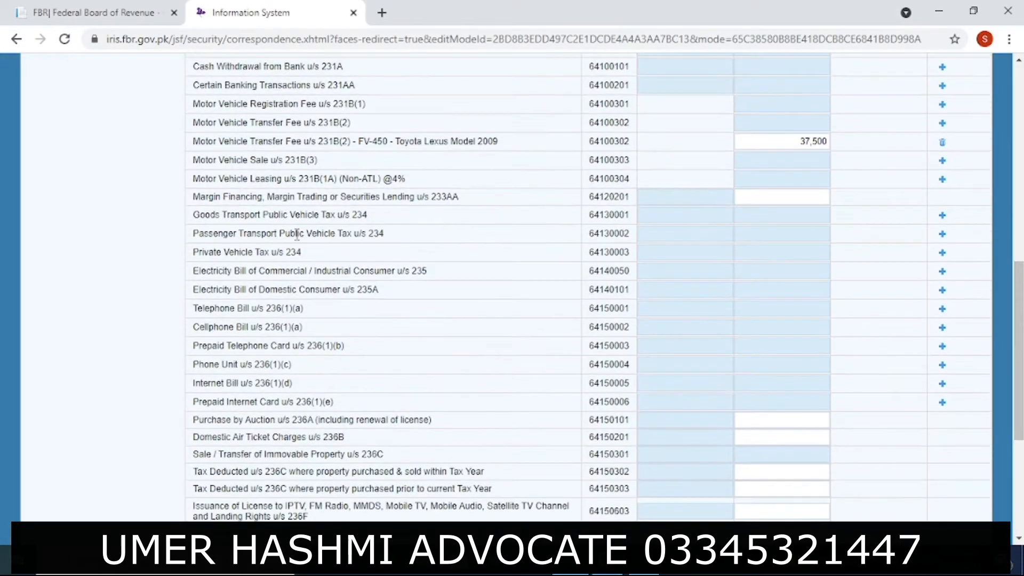
drag(388, 233, 332, 261)
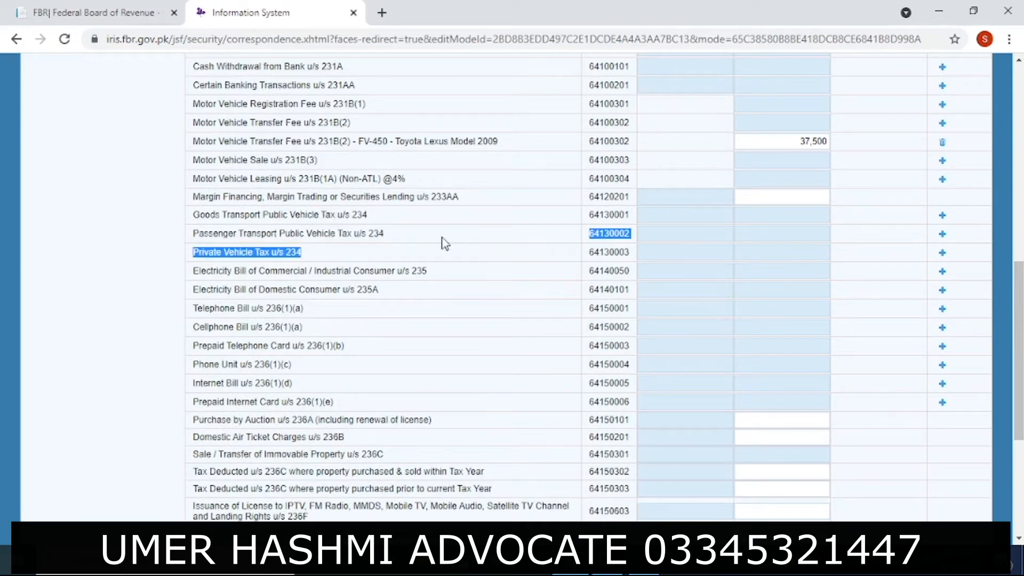
click(943, 253)
click(536, 258)
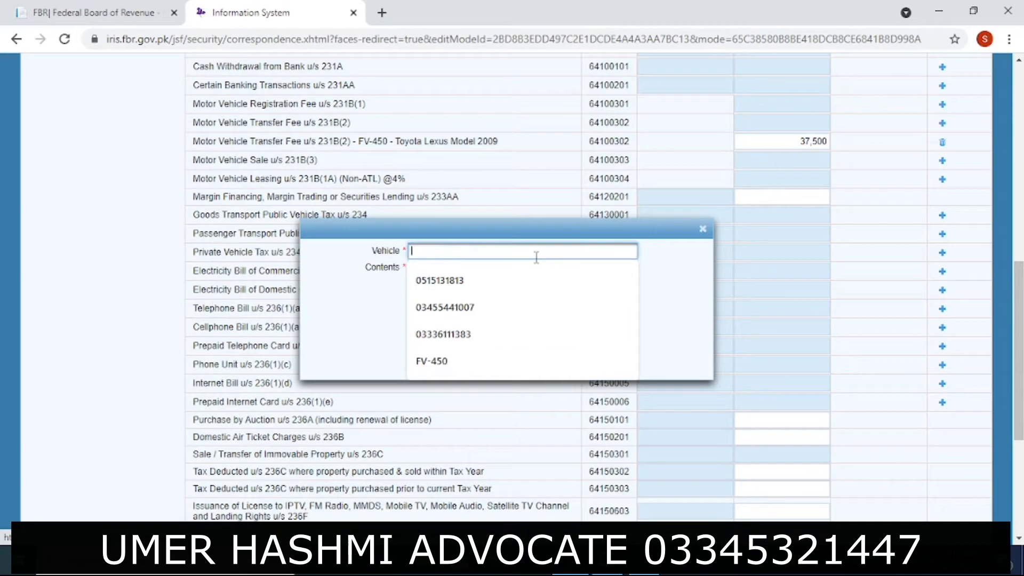
click(451, 365)
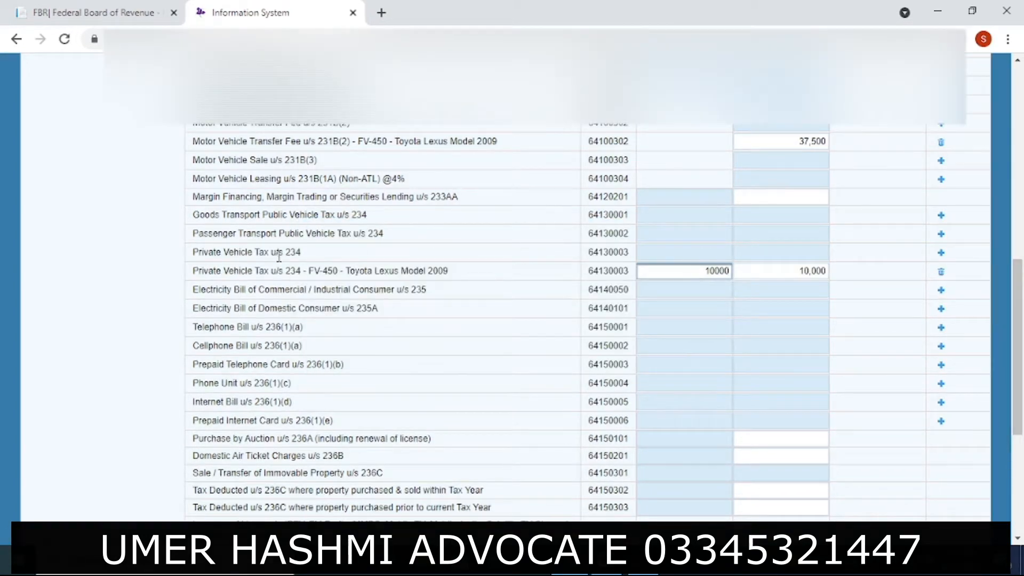
click(153, 270)
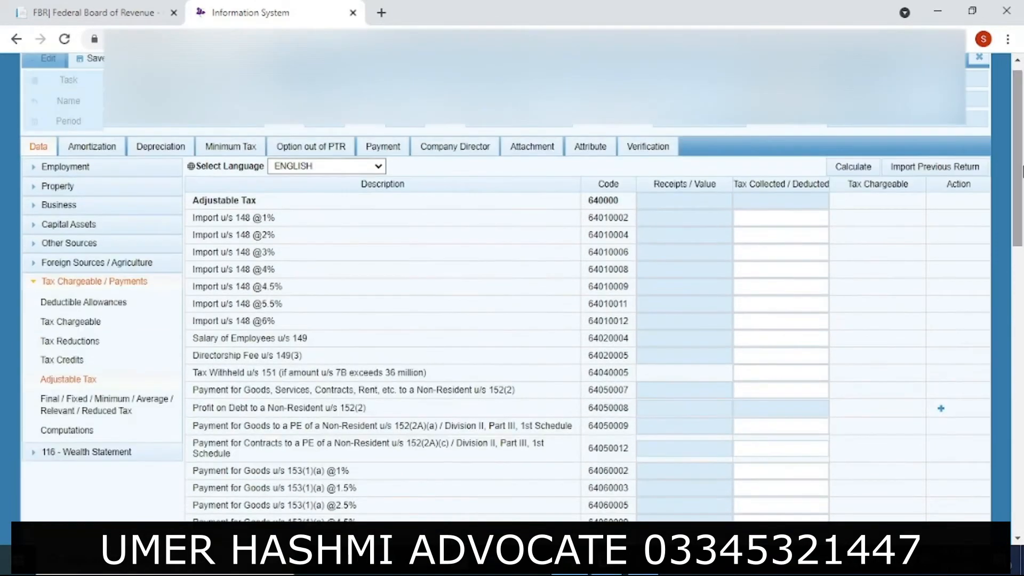
click(867, 167)
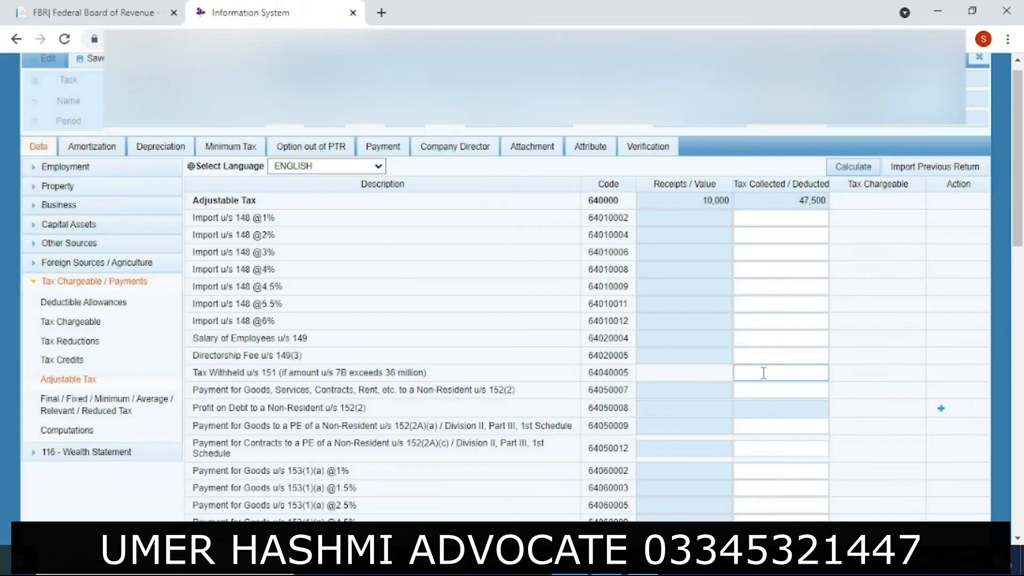
Step: Enter 46,000 as tax collected for Educational Institution Fee u/s 236I and recalculate the adjustable tax
scroll(722, 274, down, 2)
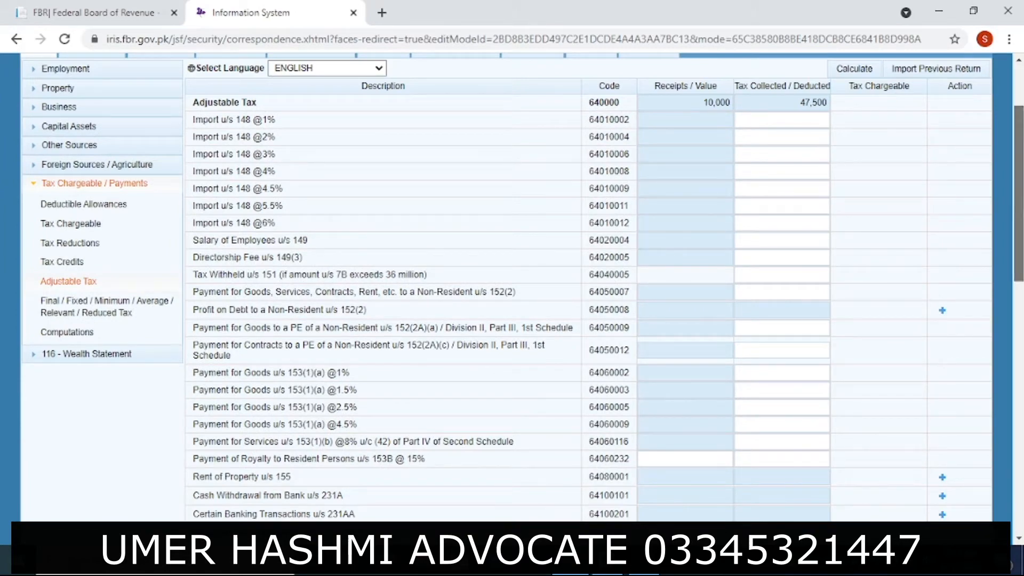
scroll(512, 288, down, 14)
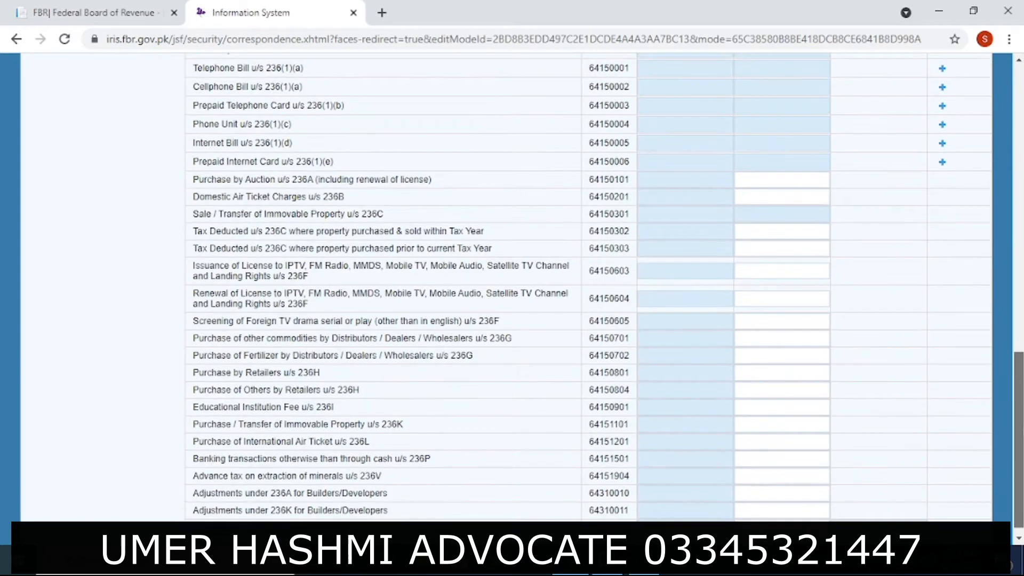
click(780, 408)
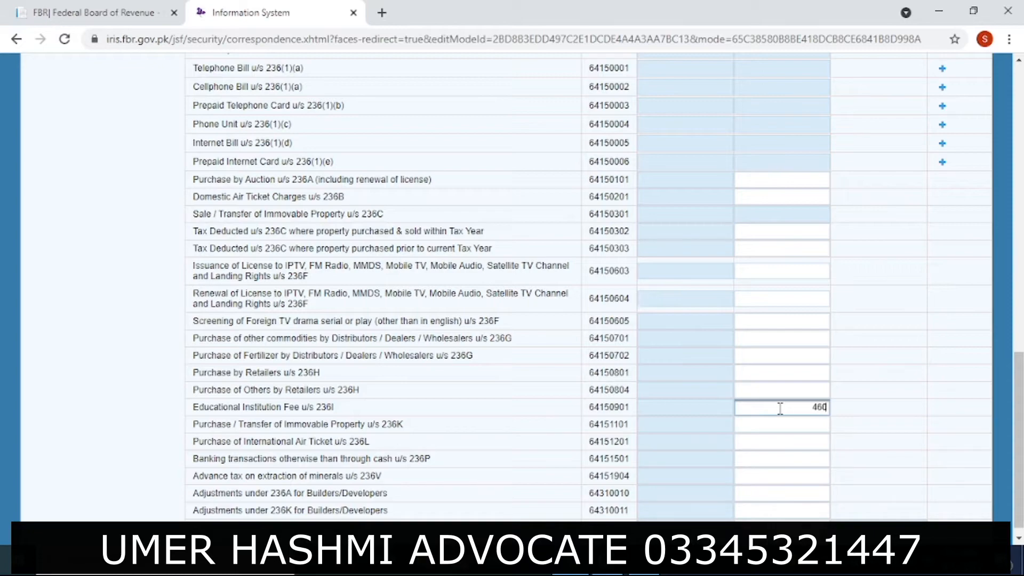
click(88, 373)
drag(1019, 427, 1019, 187)
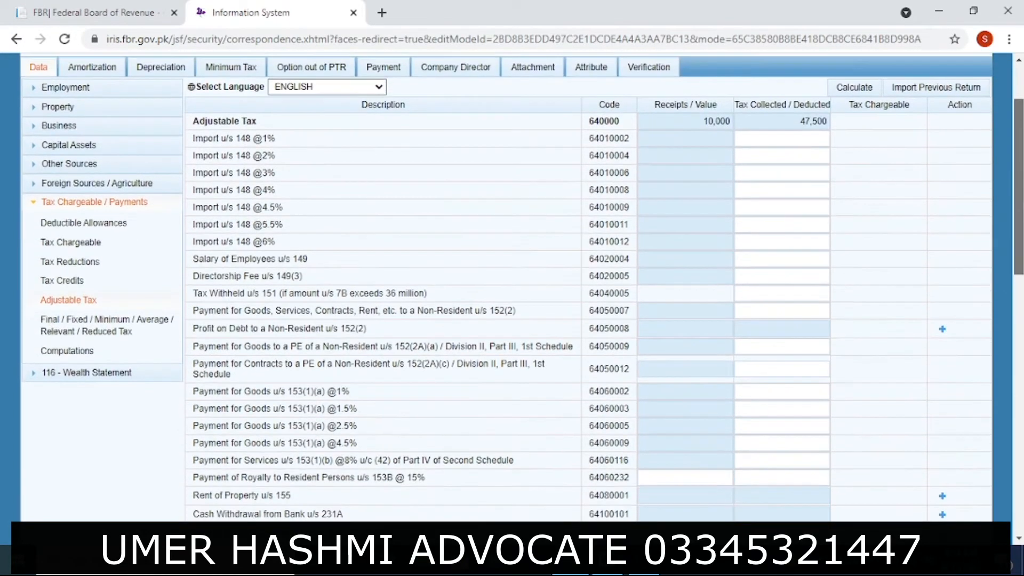
click(853, 87)
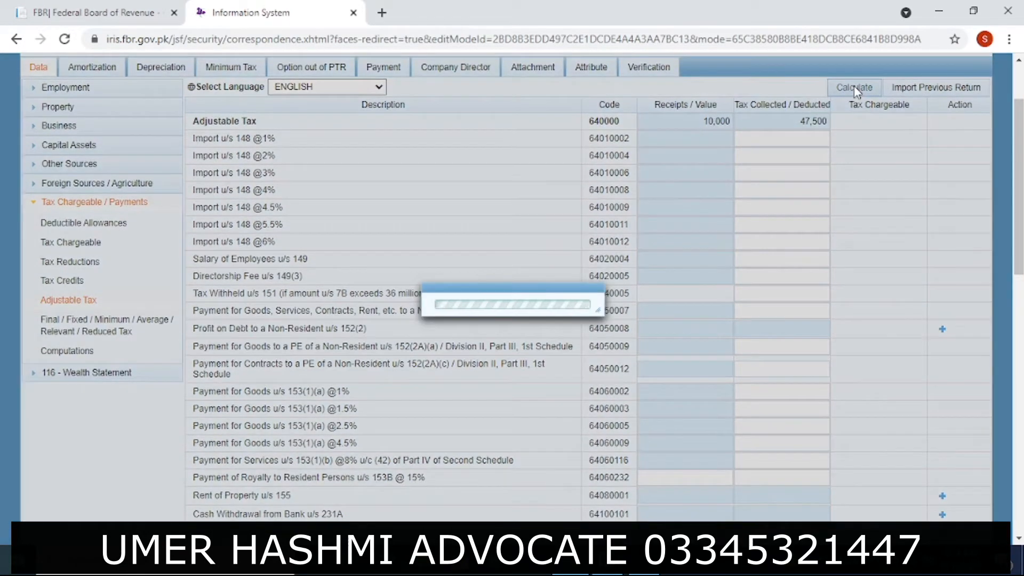
click(854, 87)
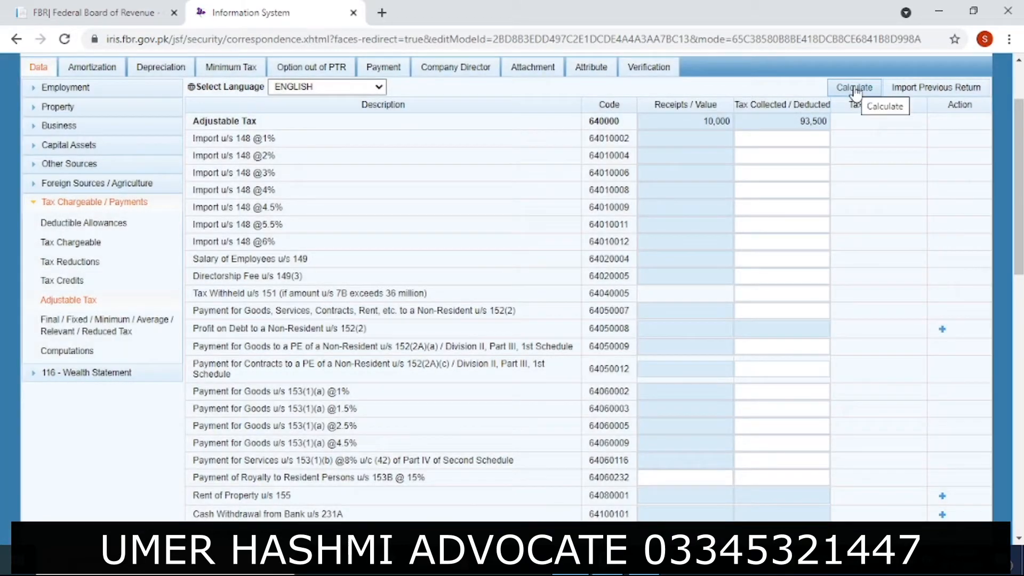
Step: Review the taxable income, tax chargeable and normal income tax in Computations
click(79, 350)
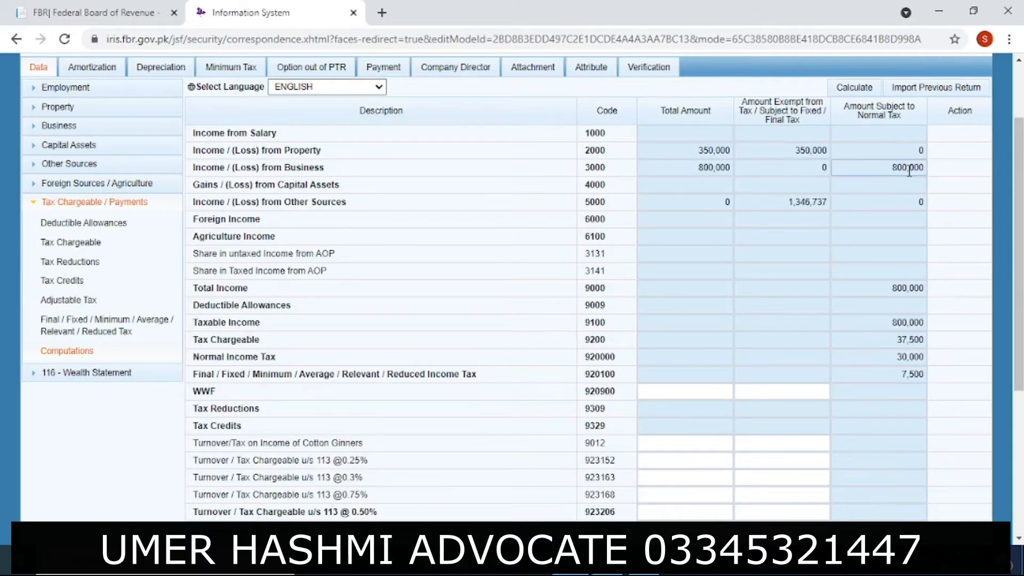
scroll(909, 169, down, 1)
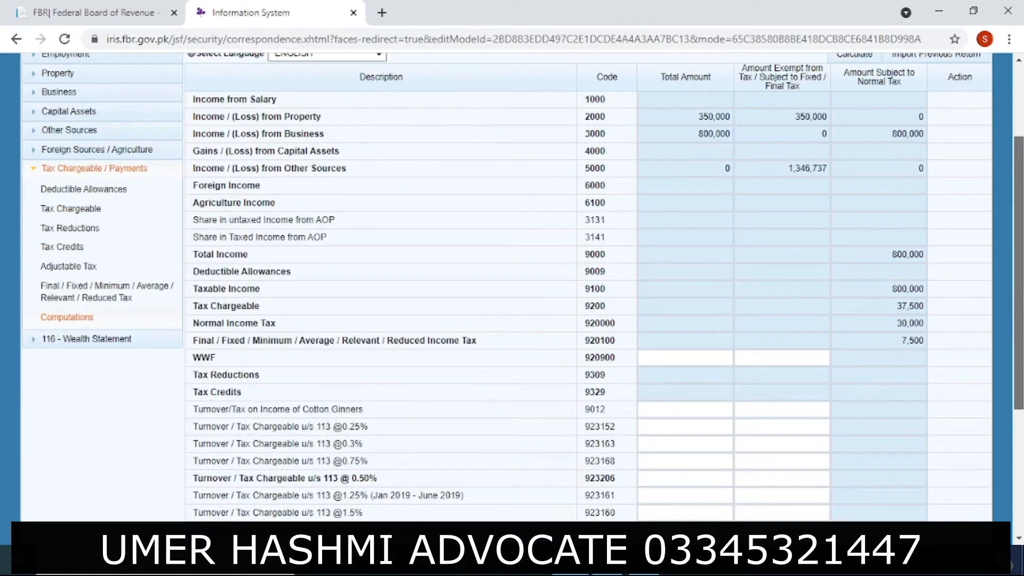
scroll(874, 288, down, 1)
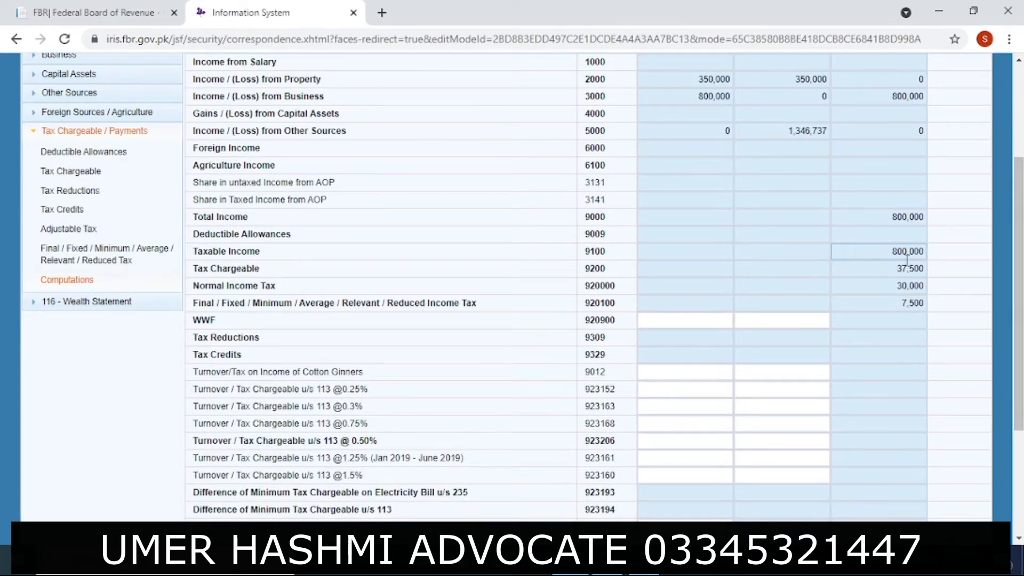
double_click(903, 269)
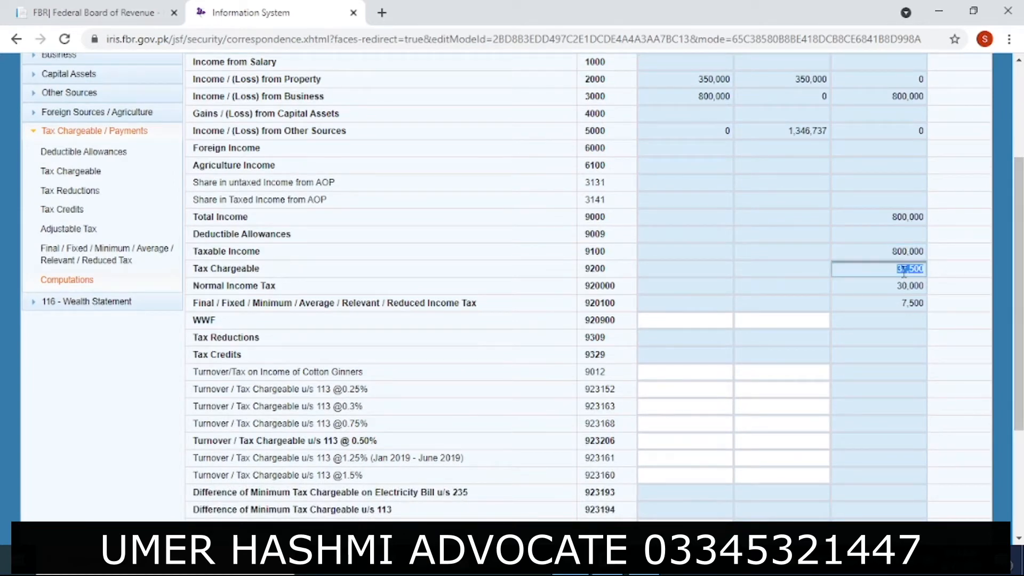
double_click(909, 286)
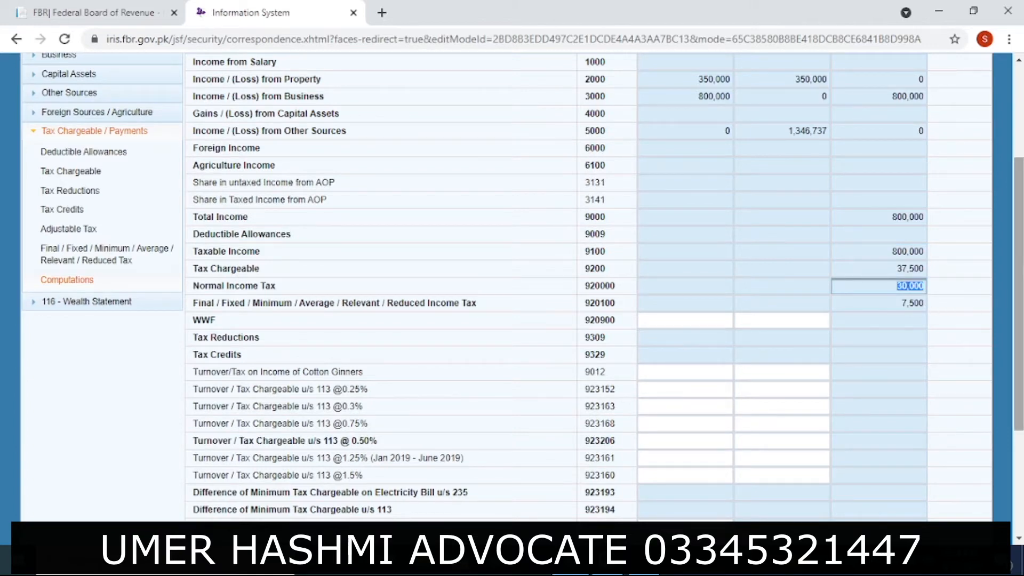
Step: Review the Final / Fixed / Minimum / Average / Relevant / Reduced Tax entries, including the tax on income from property
click(163, 262)
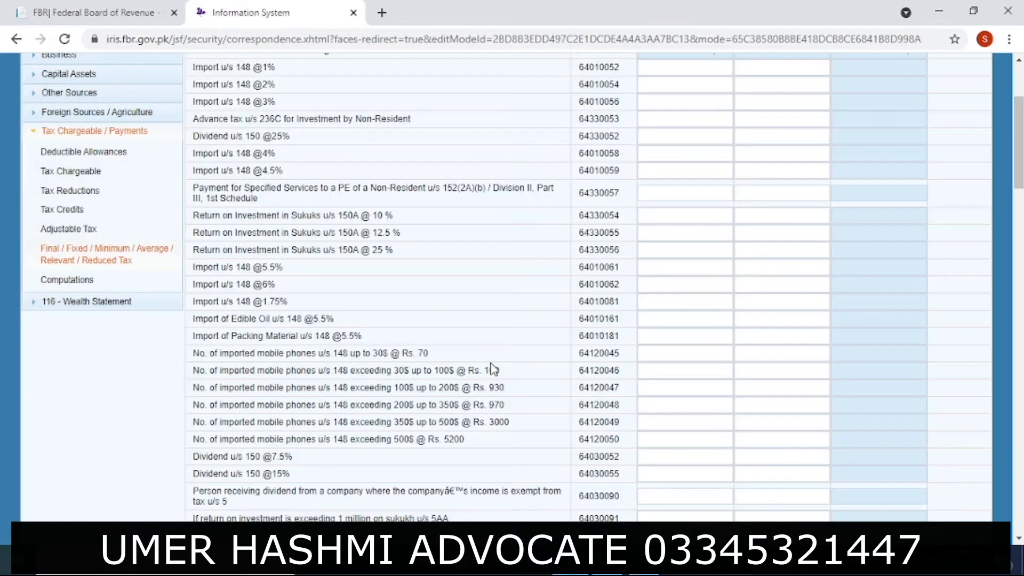
scroll(507, 288, up, 1)
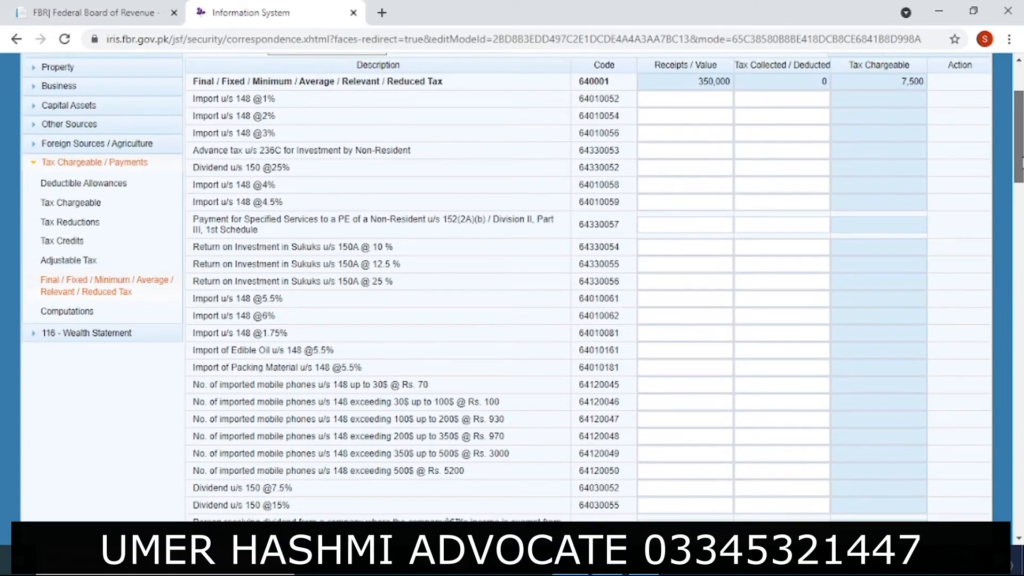
scroll(506, 288, down, 5)
scroll(507, 288, down, 13)
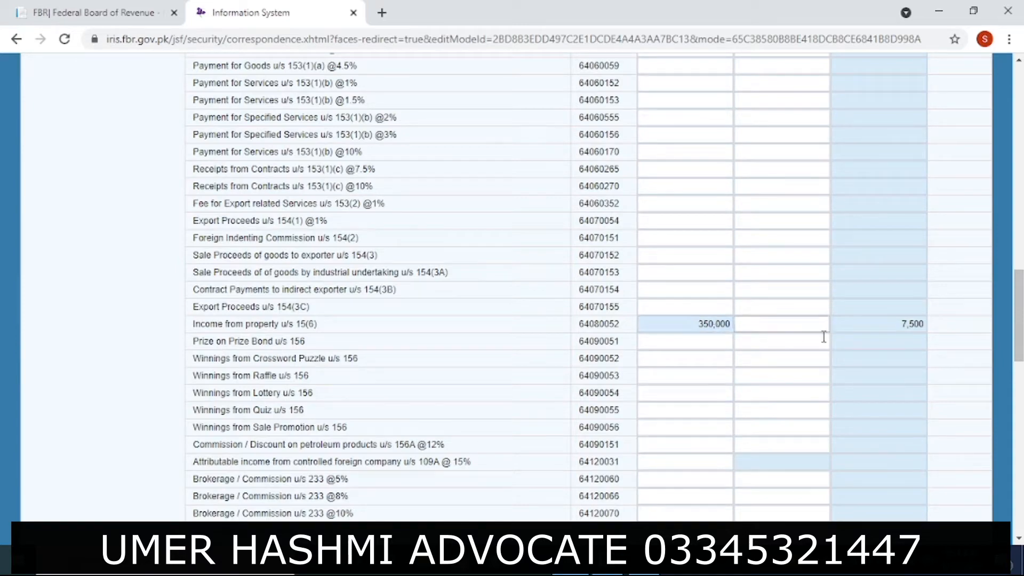
scroll(1017, 314, up, 6)
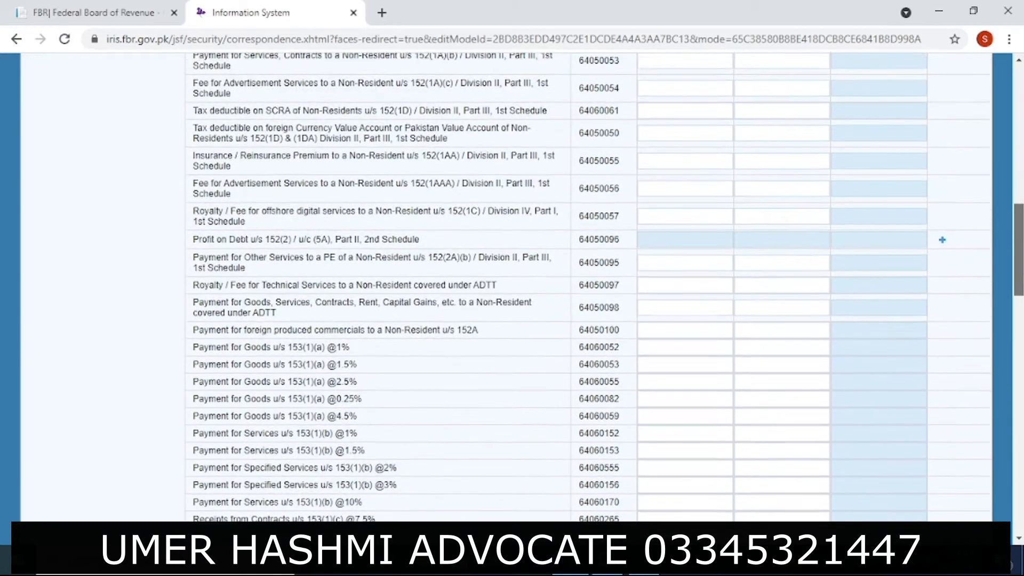
Step: Return to Computations and compare the tax chargeable, normal income tax and final / fixed tax with the withholding income tax
scroll(605, 287, up, 8)
scroll(587, 287, up, 3)
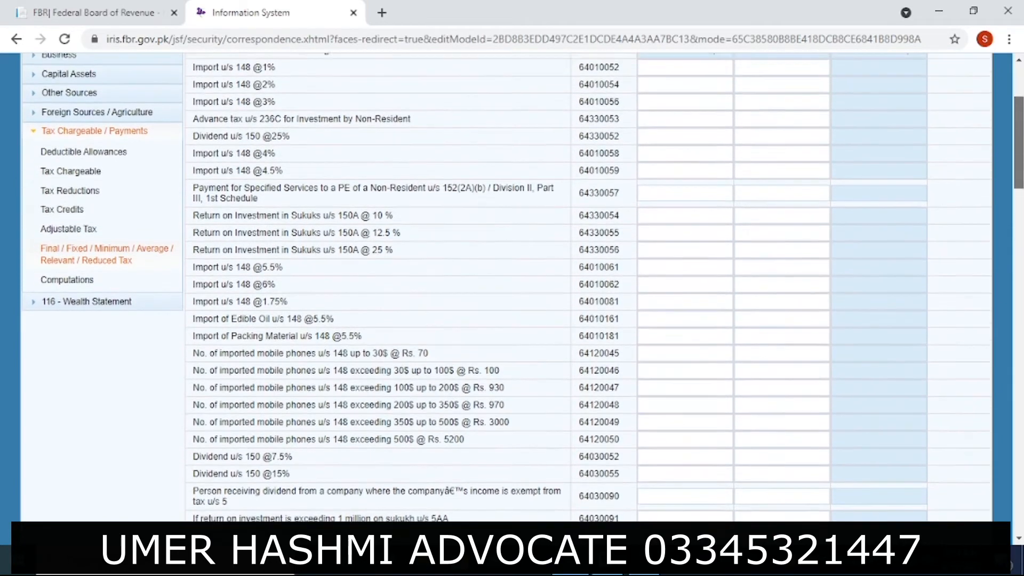
scroll(877, 145, up, 1)
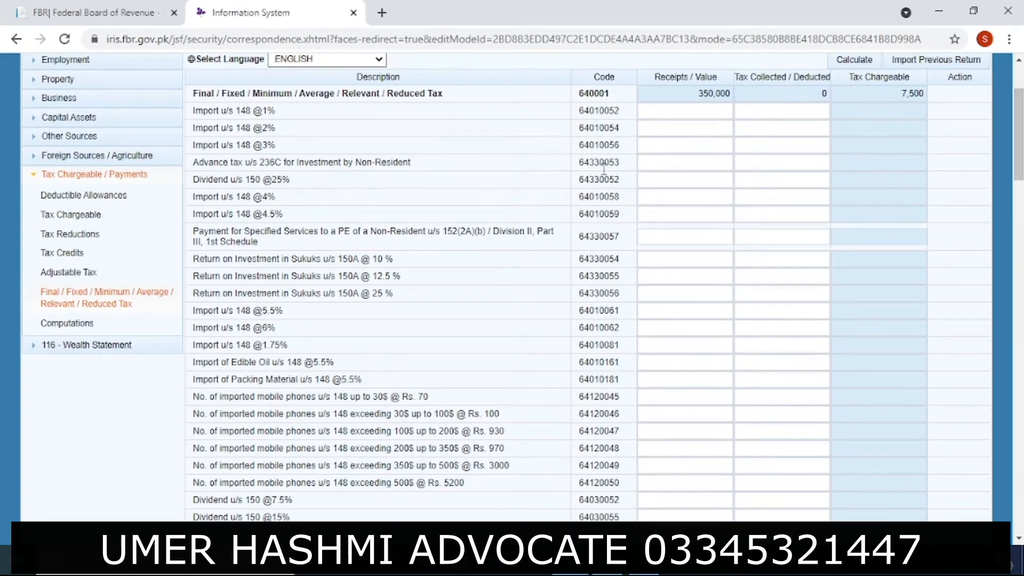
click(70, 324)
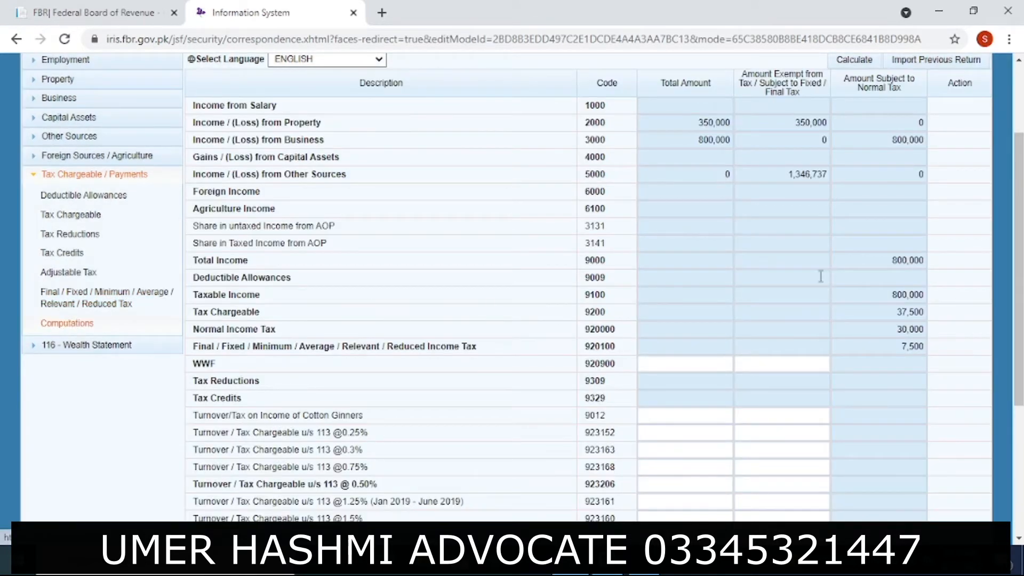
drag(1019, 266, 1019, 392)
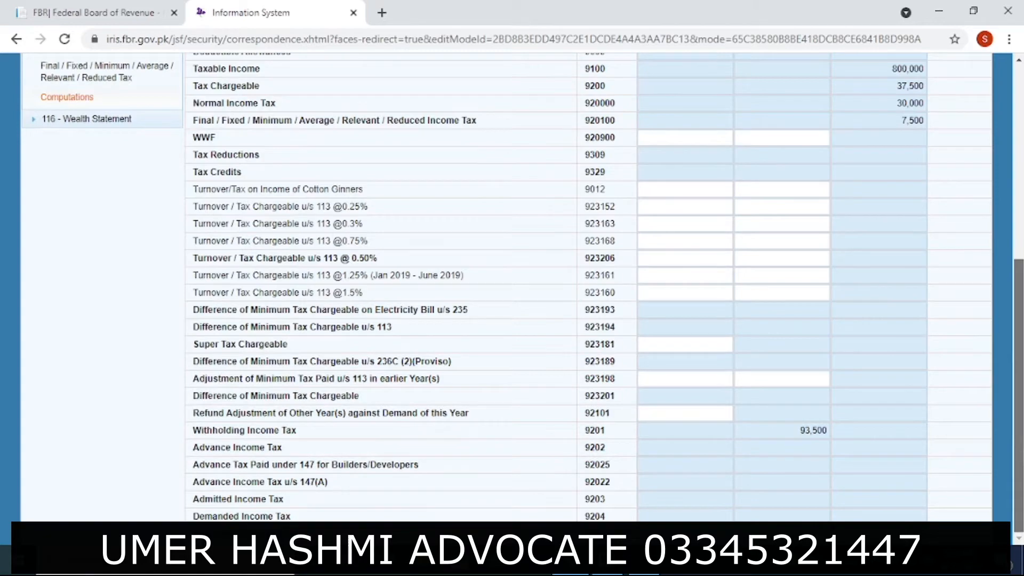
scroll(512, 288, up, 2)
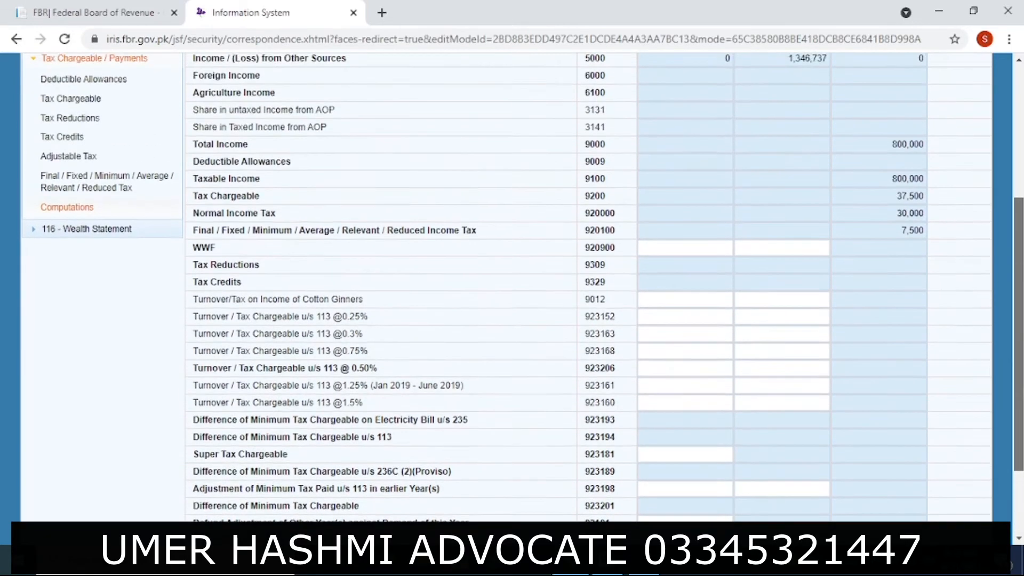
scroll(512, 288, down, 2)
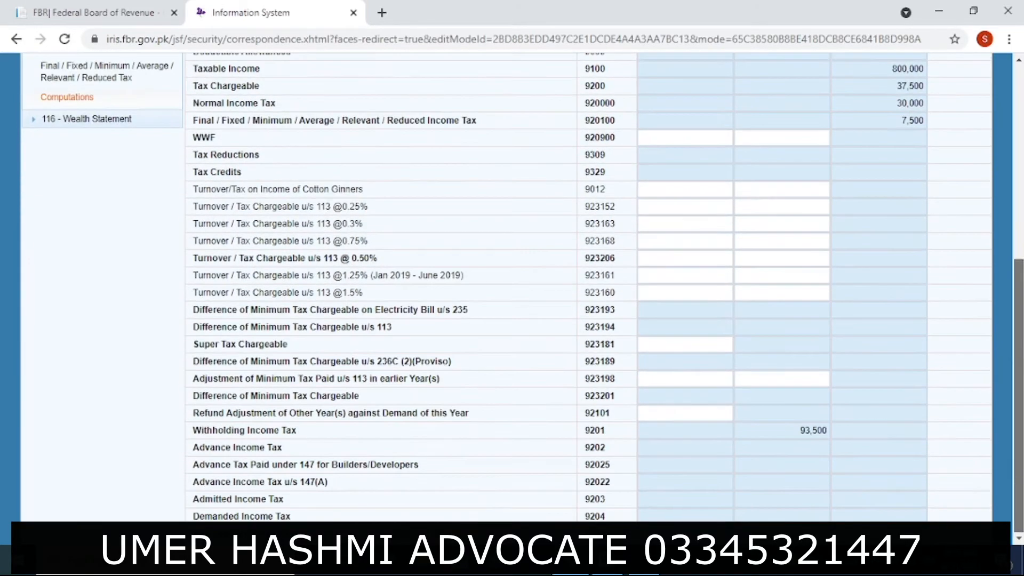
click(810, 430)
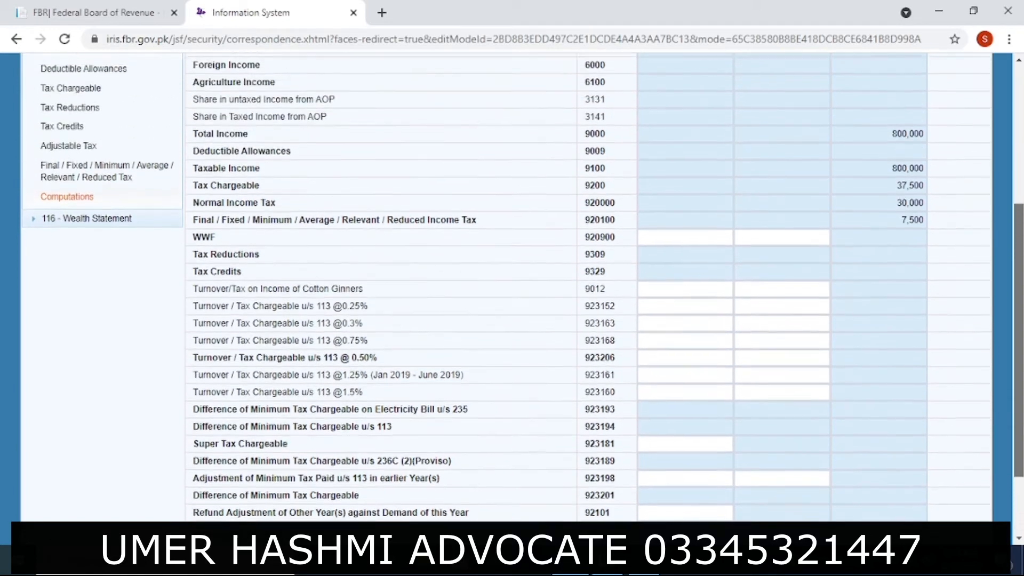